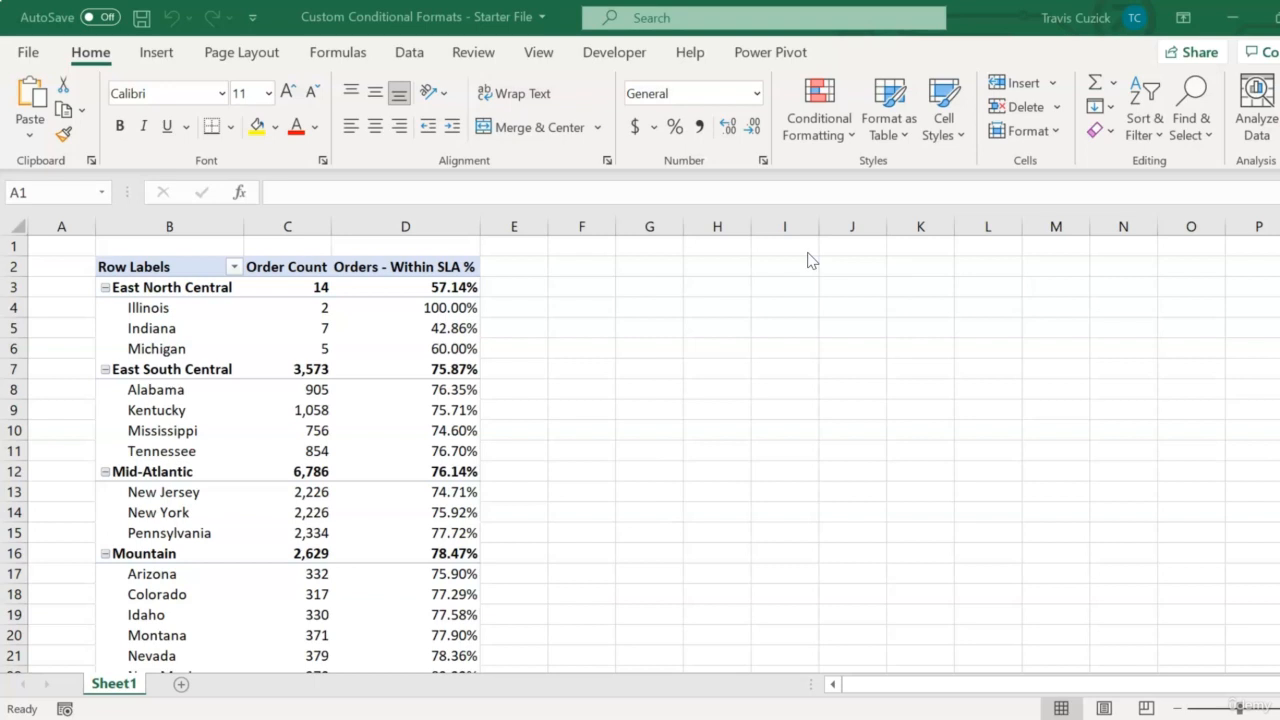
- Add a Less Than conditional formatting rule at 0.75 with Light Red Fill with Dark Red Text to Illinois's SLA percentage in D4
{"action": "left_click", "coordinate": [451, 310]}
{"action": "left_click", "coordinate": [451, 310]}
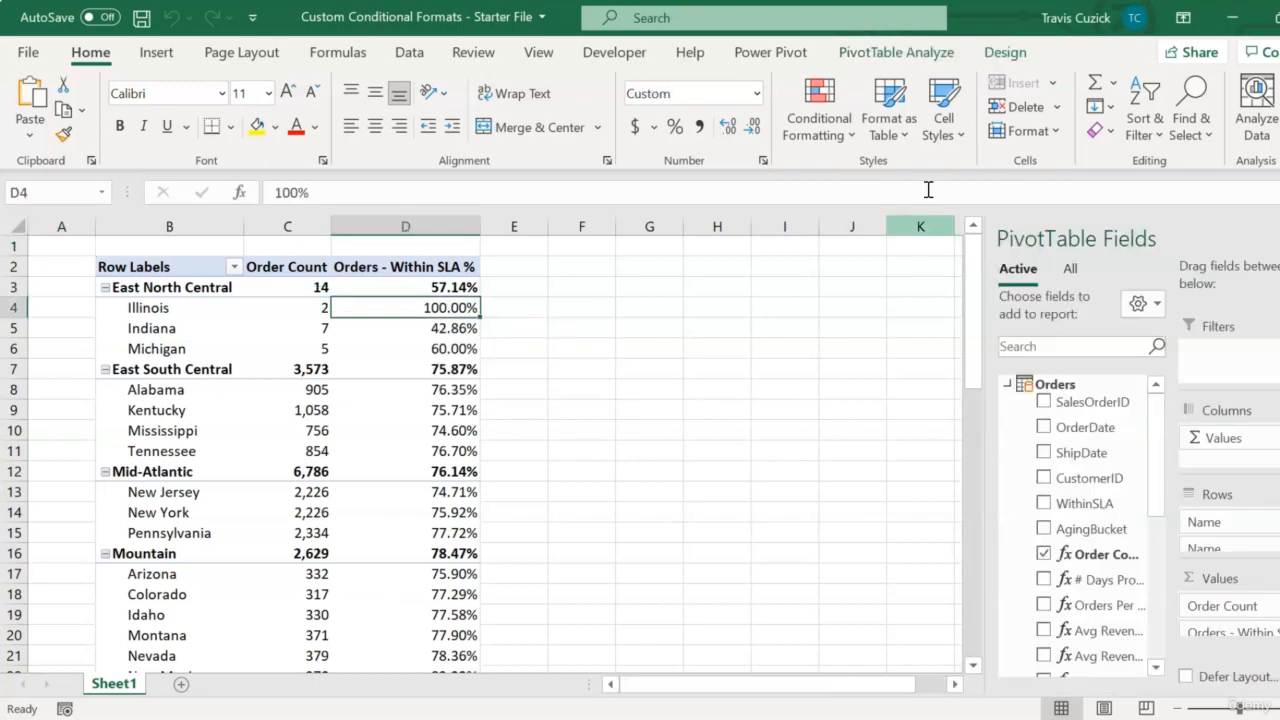
{"action": "left_click", "coordinate": [838, 140]}
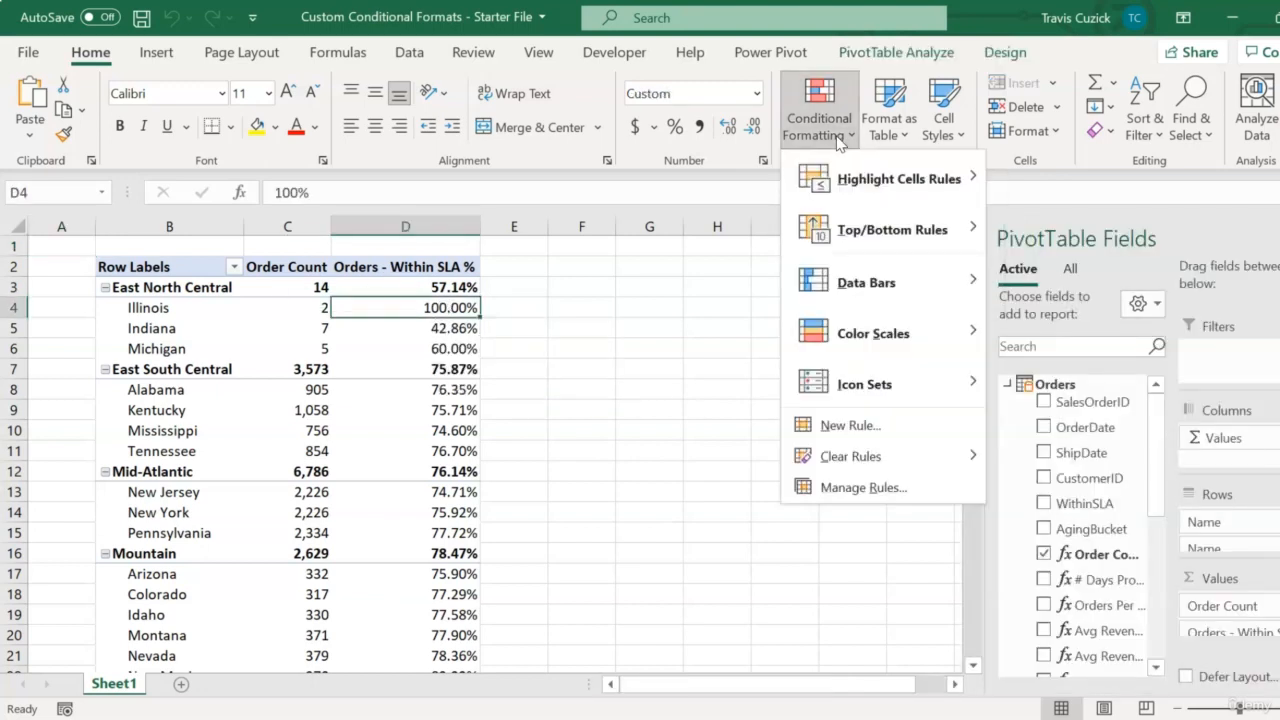
{"action": "mouse_move", "coordinate": [852, 181]}
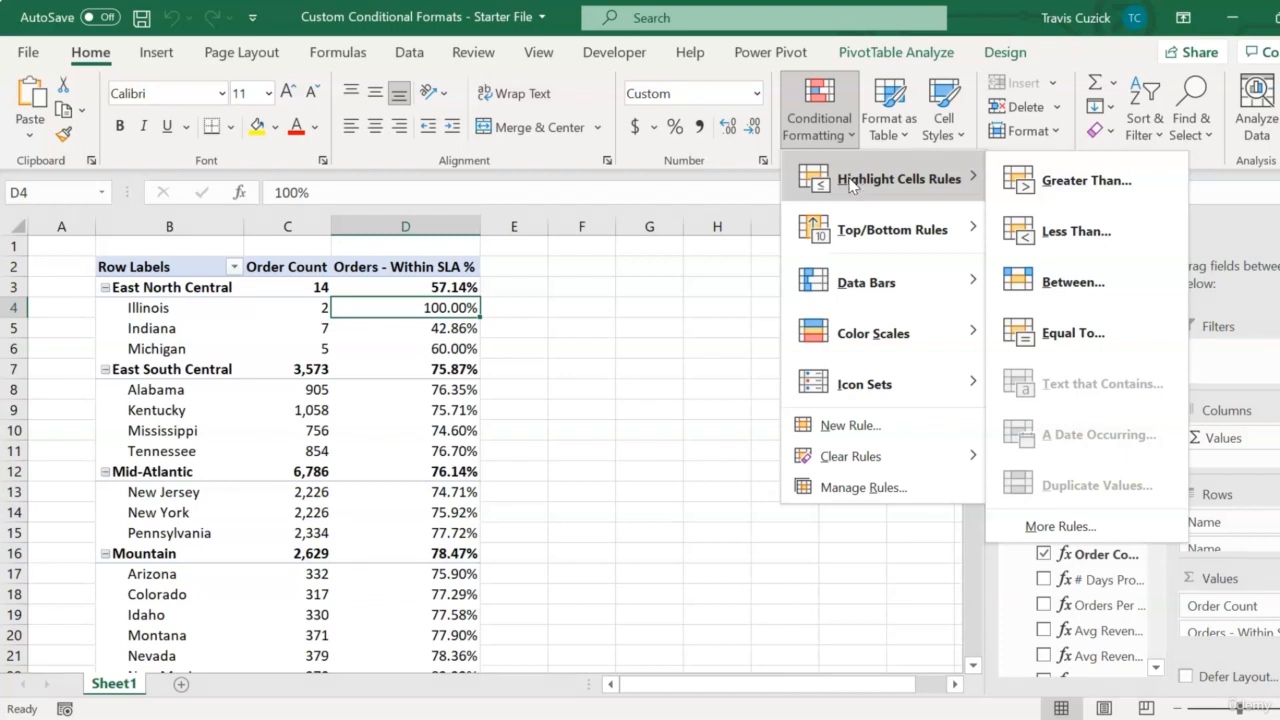
{"action": "left_click", "coordinate": [1090, 240]}
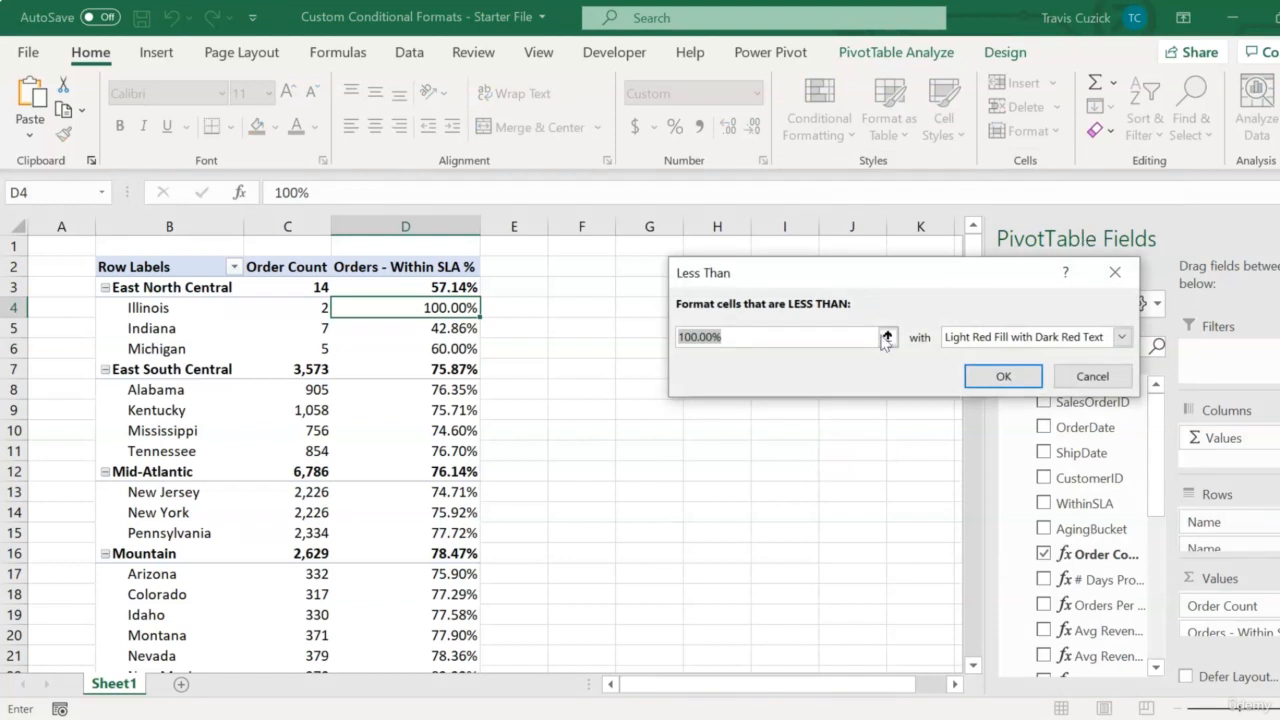
{"action": "type", "text": "0."}
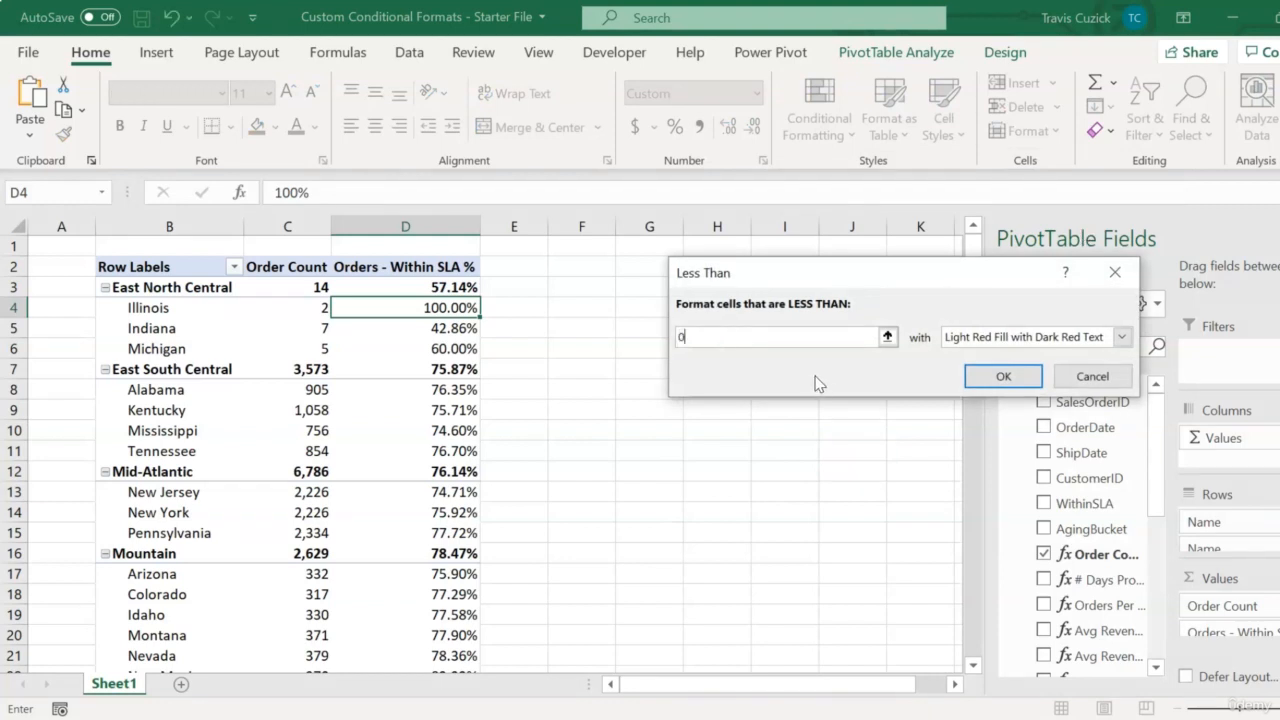
{"action": "type", "text": "75"}
{"action": "left_click", "coordinate": [1005, 387]}
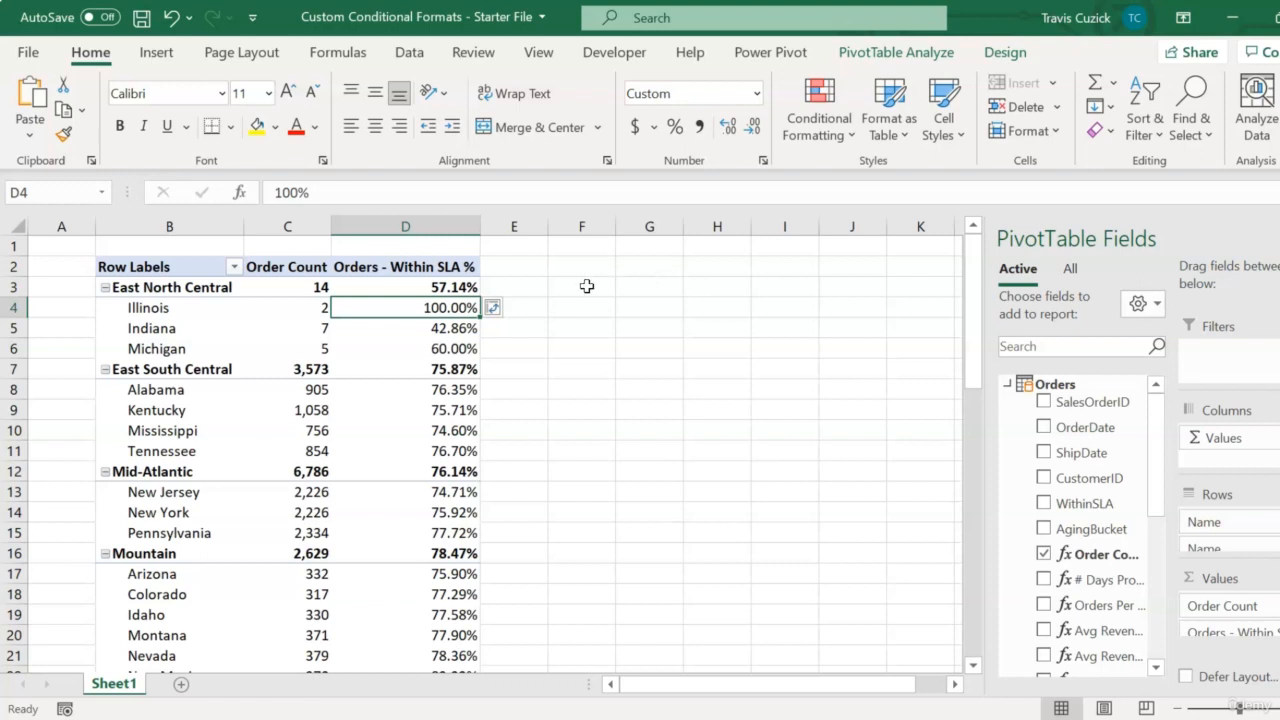
- Extend the D4 rule to all cells showing "Orders - Within SLA %" values for "Name" and review the highlighted states
{"action": "left_click", "coordinate": [495, 309]}
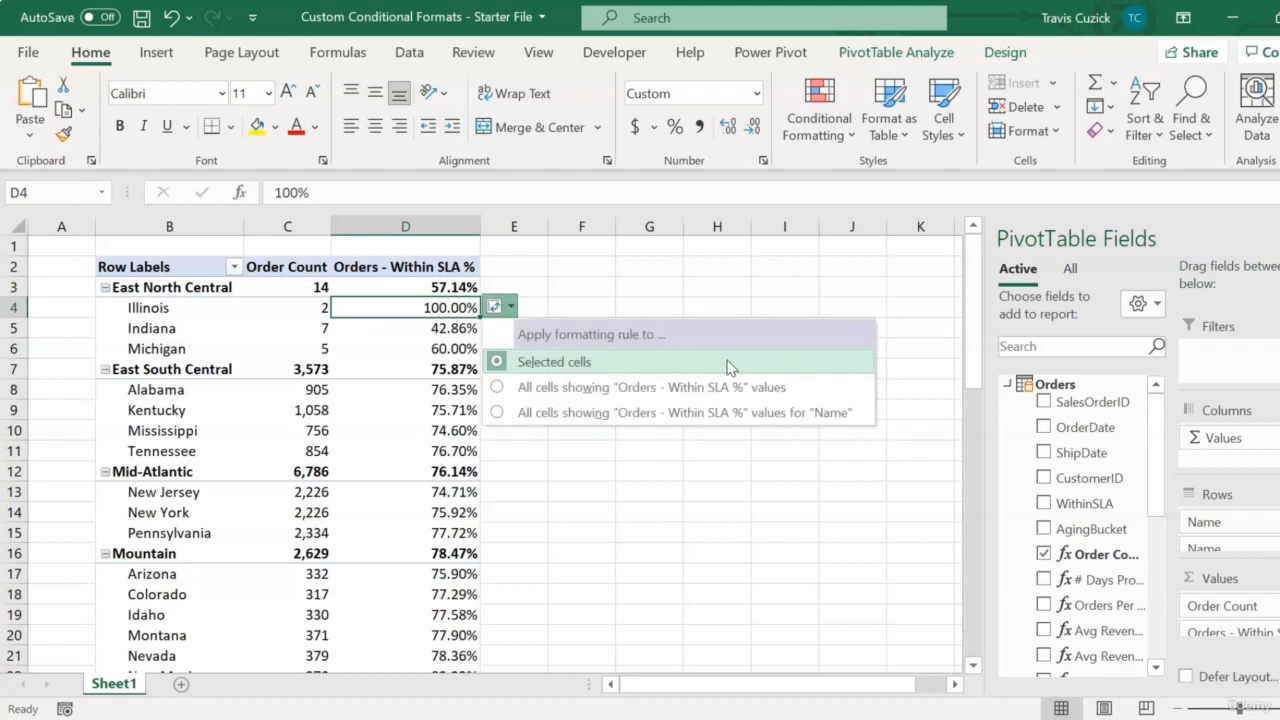
{"action": "left_click", "coordinate": [718, 411]}
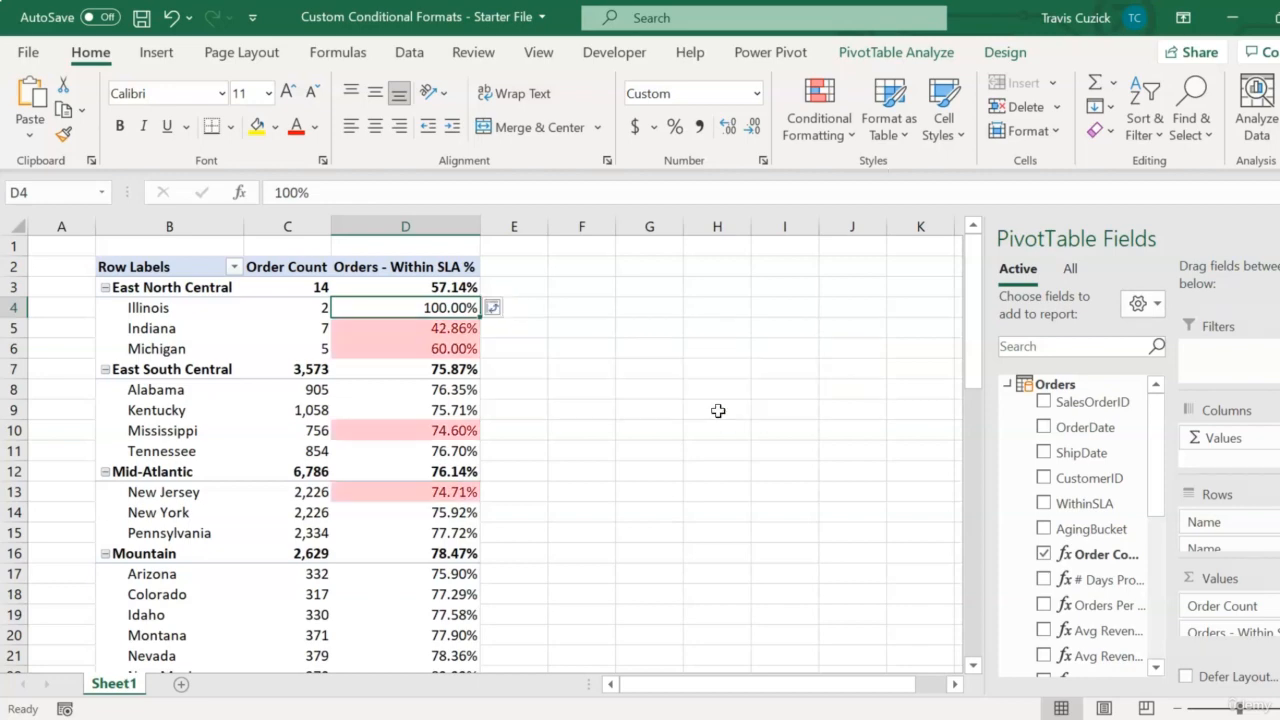
{"action": "scroll", "coordinate": [657, 471], "scroll_direction": "down", "scroll_amount": 6}
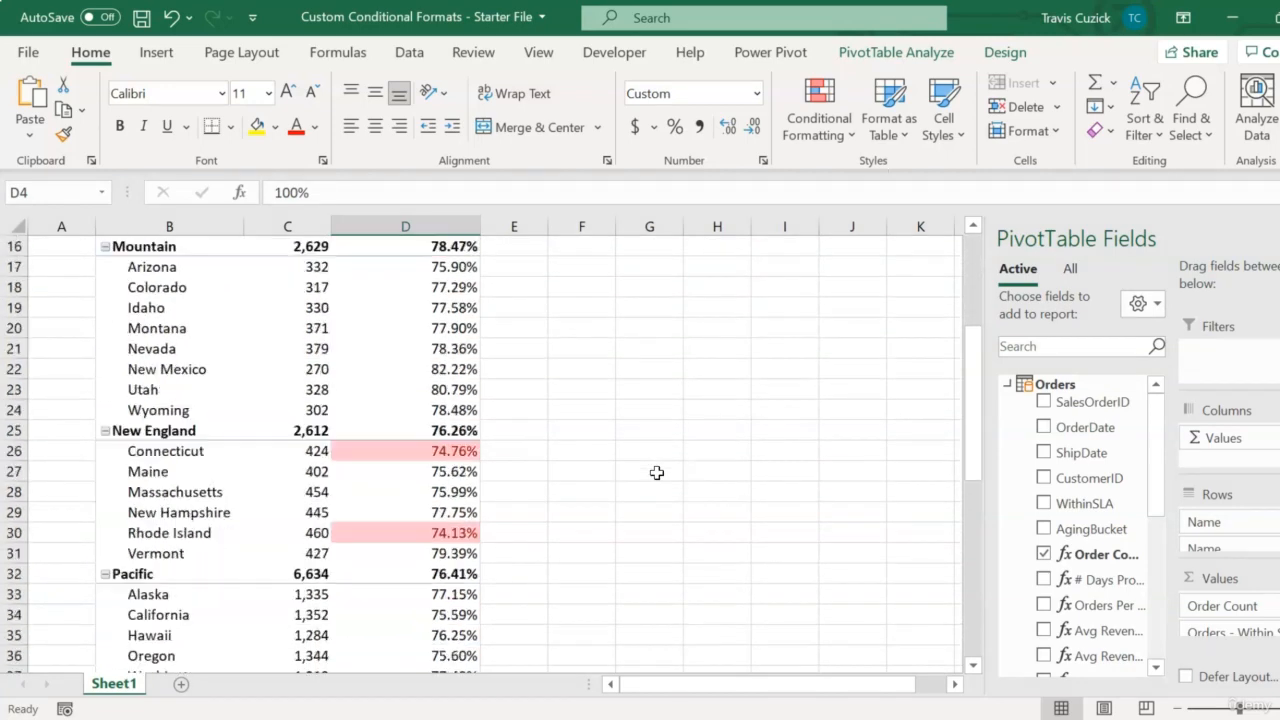
{"action": "scroll", "coordinate": [657, 473], "scroll_direction": "down", "scroll_amount": 1}
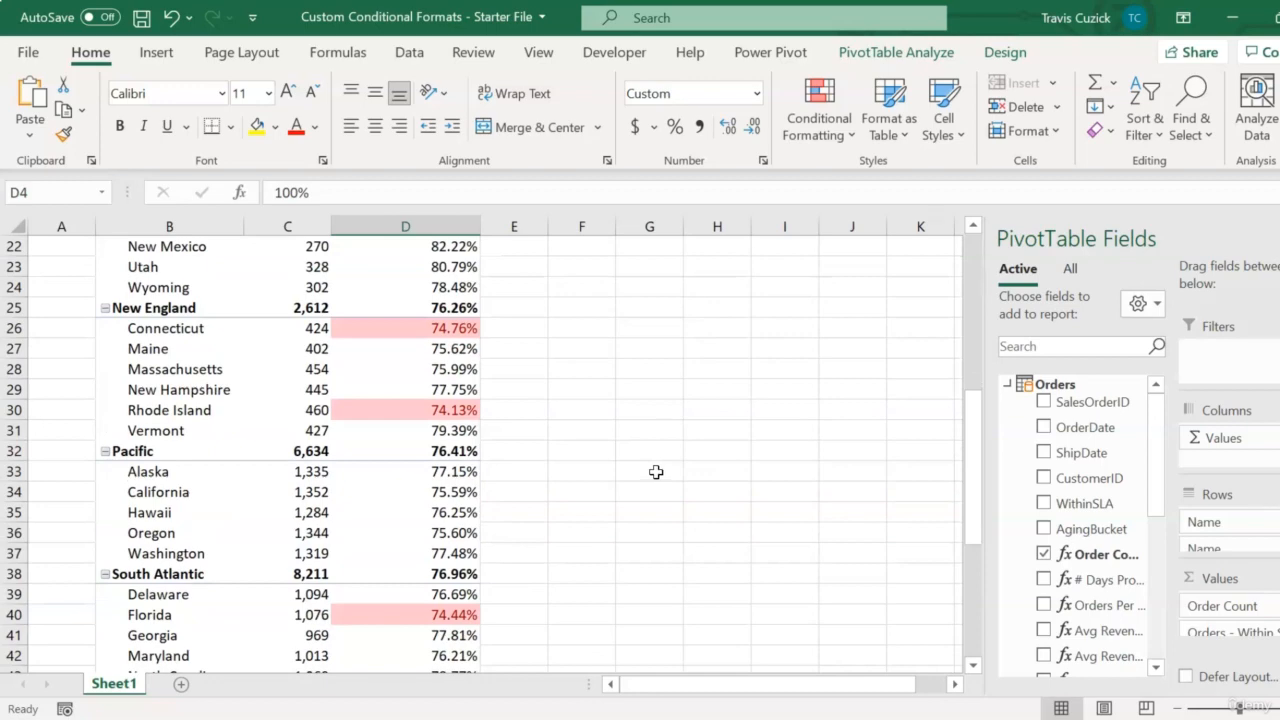
{"action": "scroll", "coordinate": [656, 472], "scroll_direction": "down", "scroll_amount": 7}
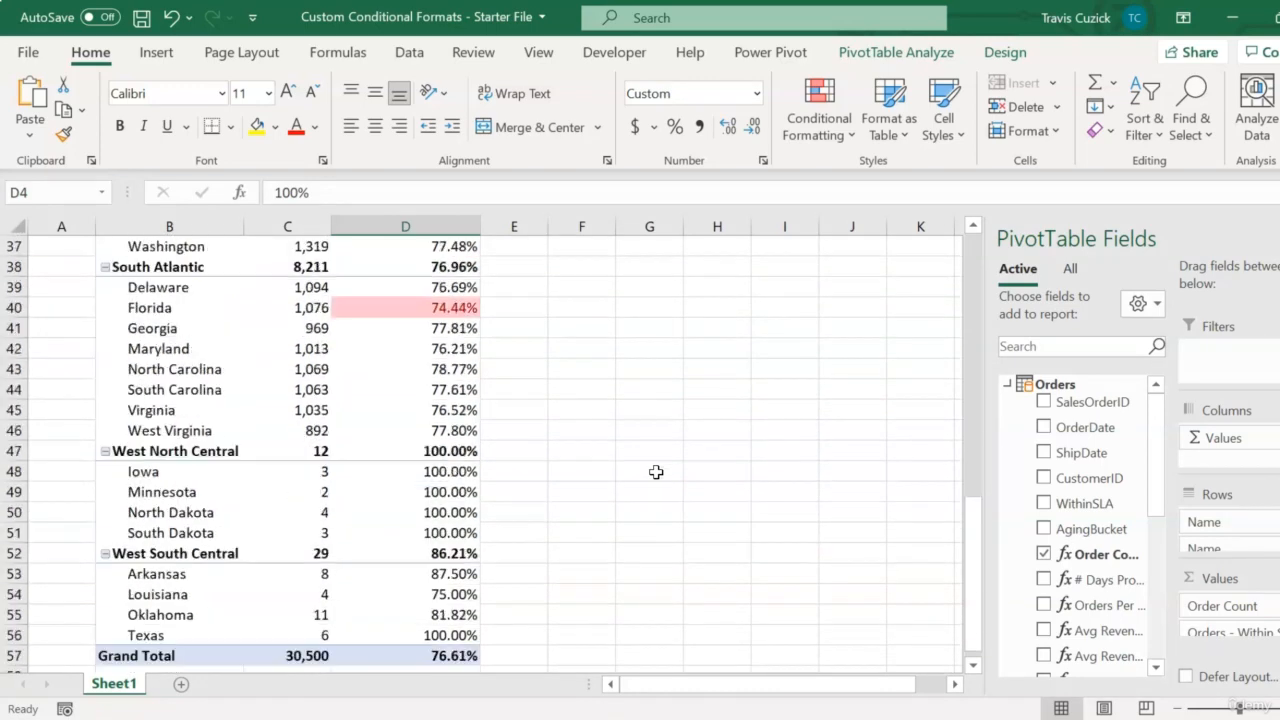
{"action": "scroll", "coordinate": [656, 472], "scroll_direction": "up", "scroll_amount": 5}
{"action": "scroll", "coordinate": [656, 472], "scroll_direction": "up", "scroll_amount": 9}
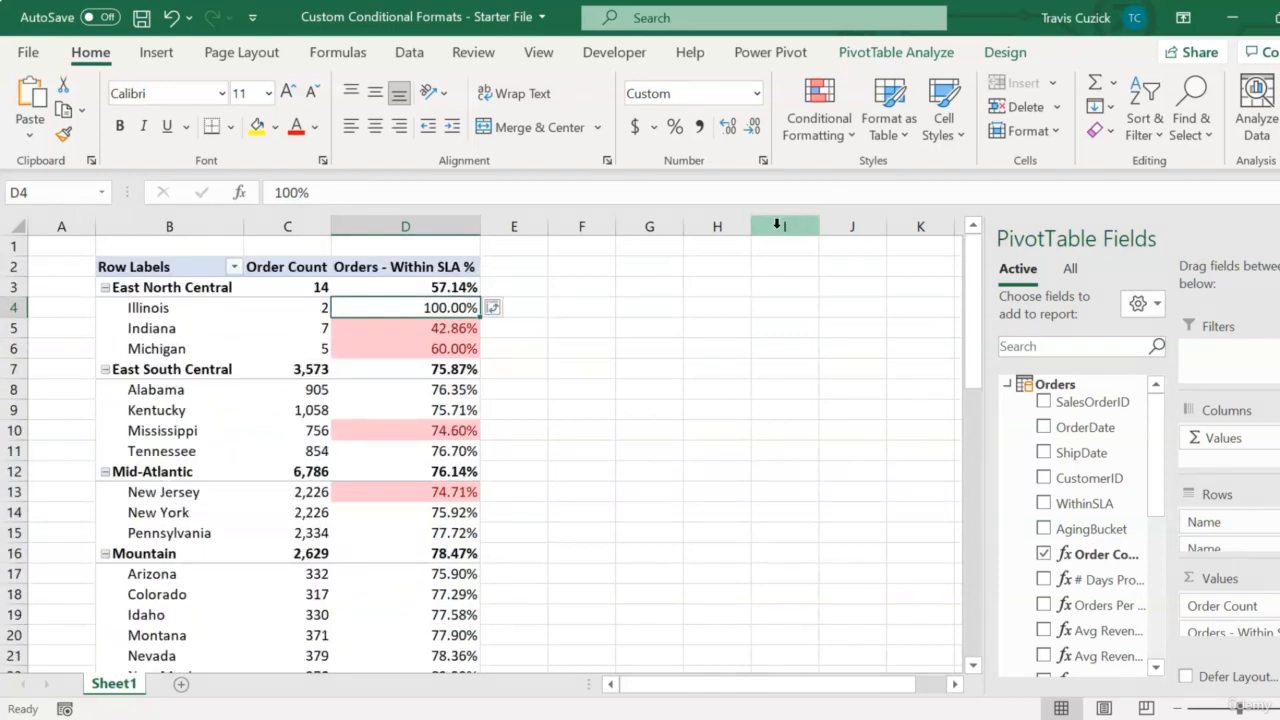
- Add a Less Than 0.75 conditional formatting rule to East North Central's SLA percentage in D3
{"action": "left_click", "coordinate": [441, 285]}
{"action": "left_click", "coordinate": [819, 118]}
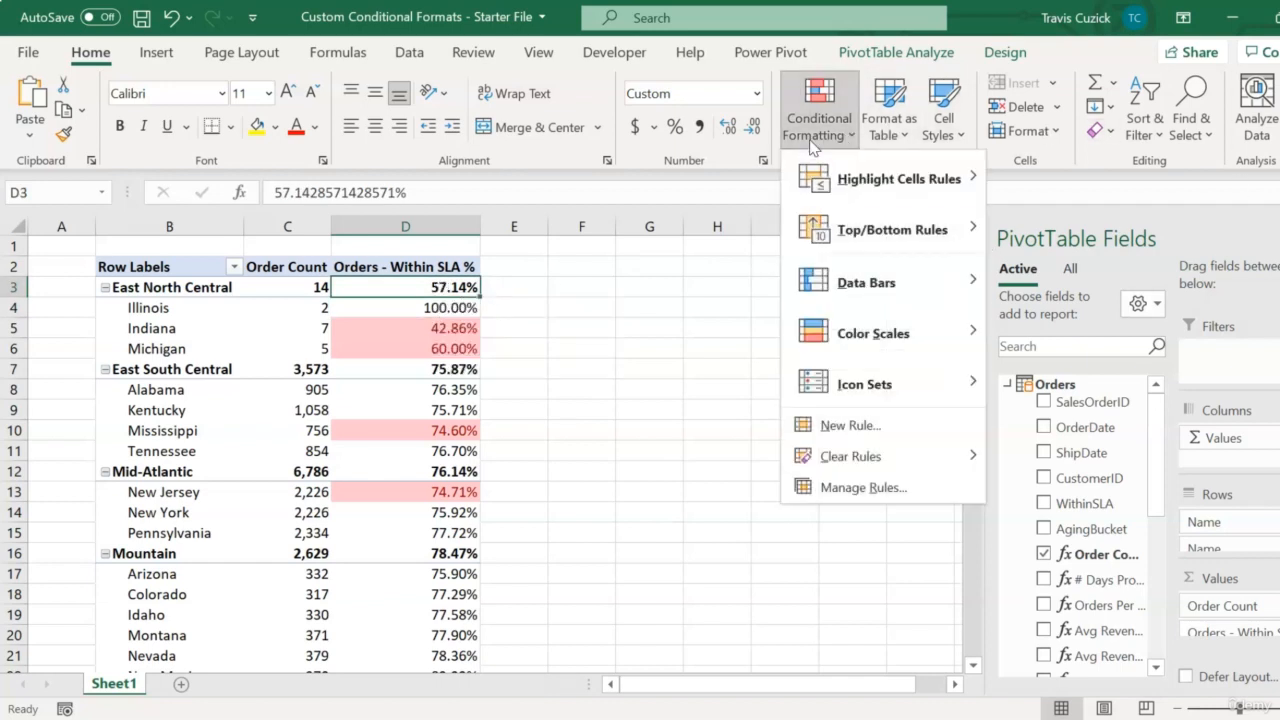
{"action": "mouse_move", "coordinate": [899, 201]}
{"action": "left_click", "coordinate": [1050, 229]}
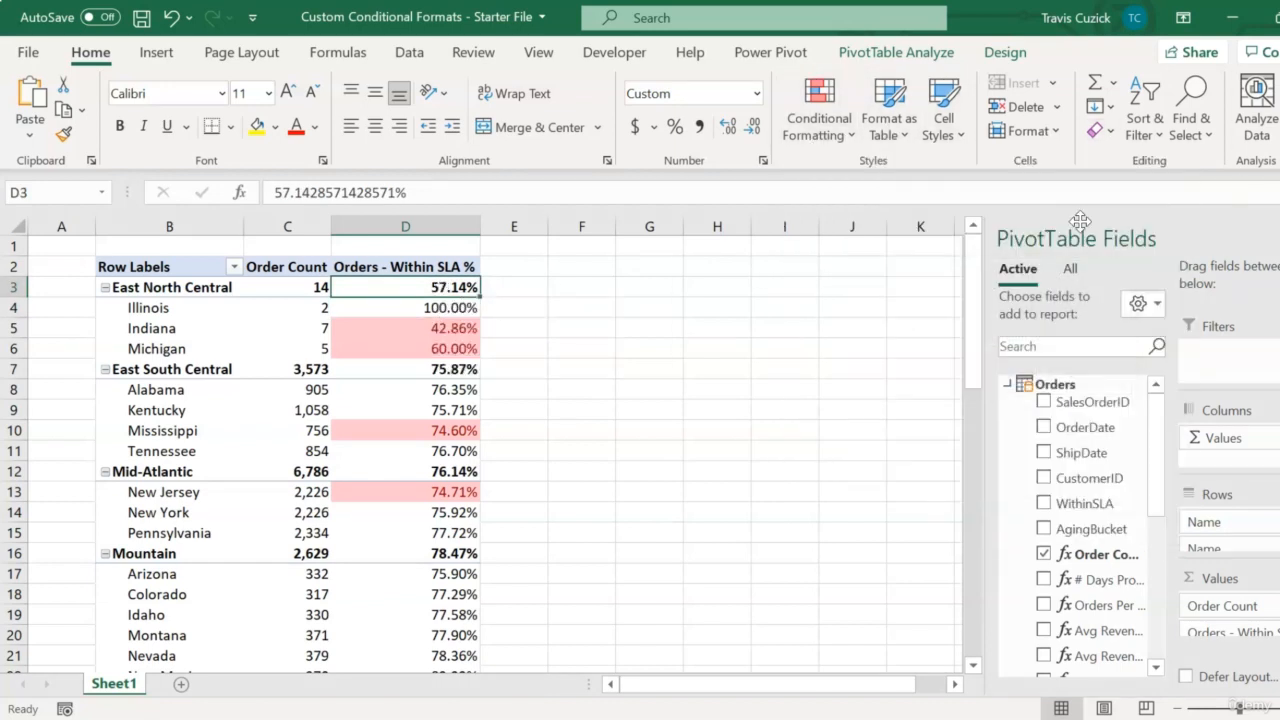
{"action": "type", "text": "0.75"}
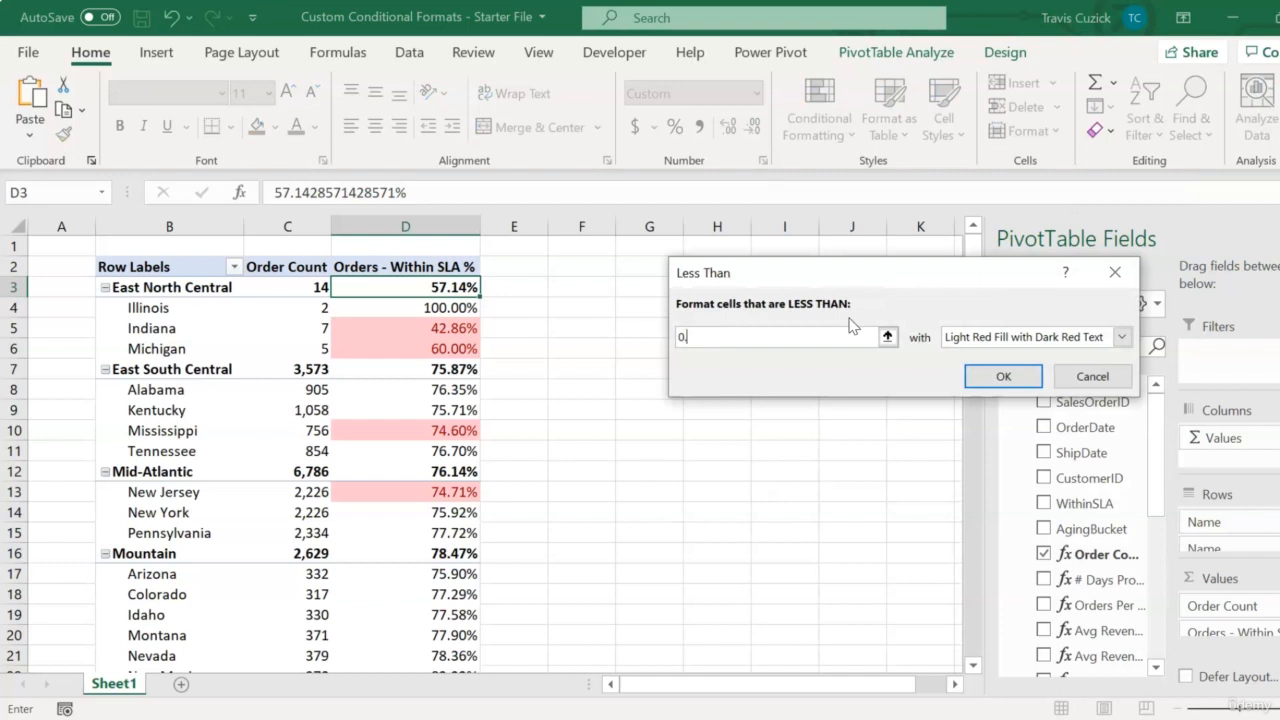
{"action": "left_click", "coordinate": [999, 376]}
- Extend the D3 rule to all region-level cells showing "Orders - Within SLA %" values for "Name" and review the pivot table
{"action": "left_click", "coordinate": [503, 288]}
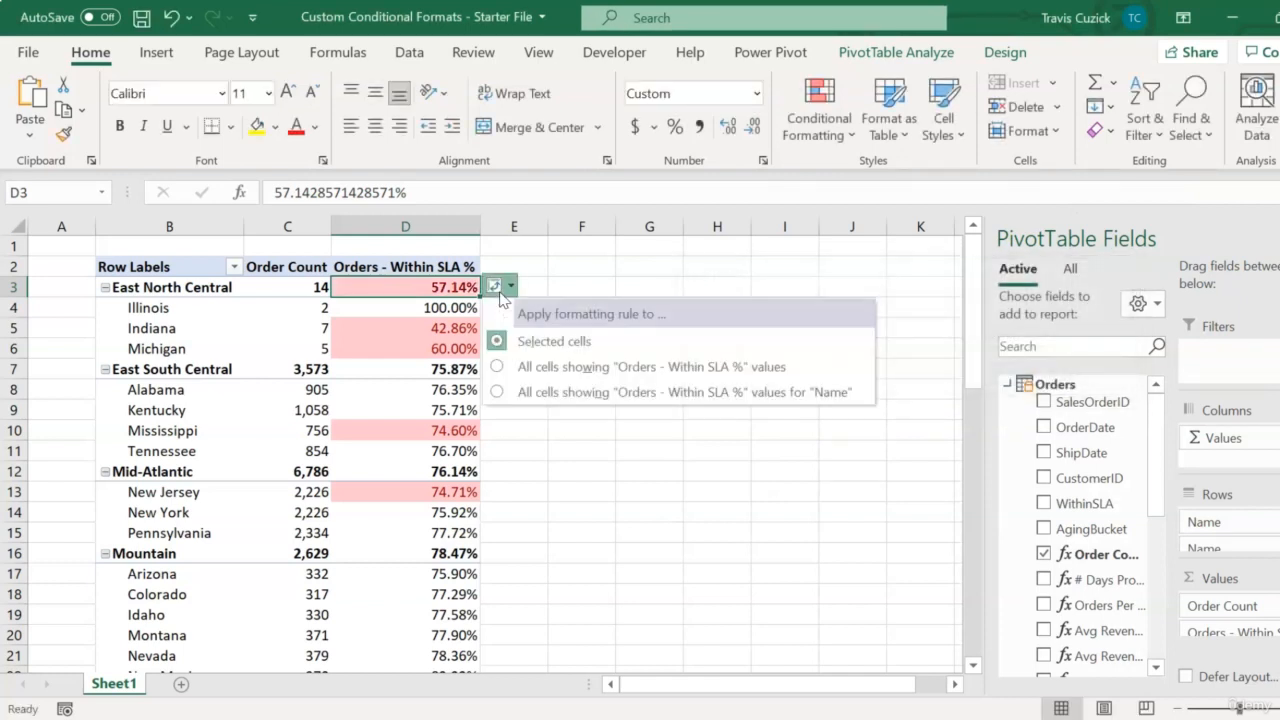
{"action": "left_click", "coordinate": [659, 392]}
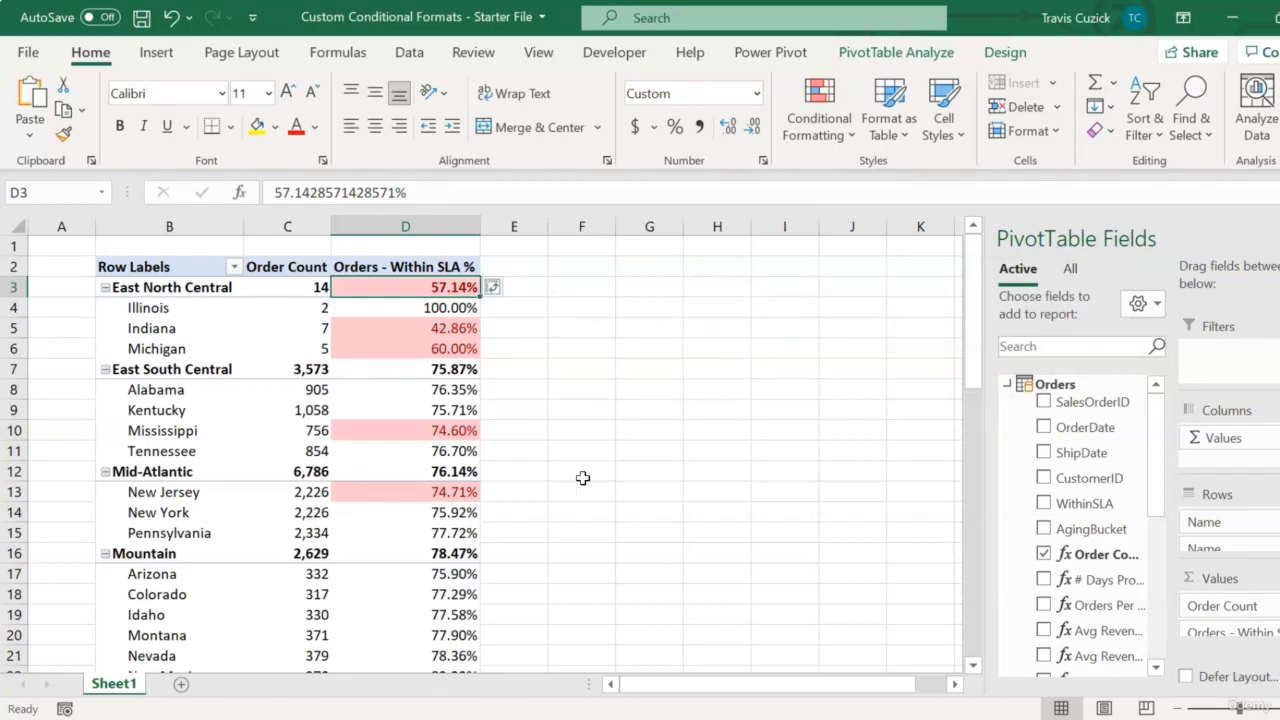
{"action": "scroll", "coordinate": [617, 486], "scroll_direction": "down", "scroll_amount": 2}
{"action": "scroll", "coordinate": [617, 486], "scroll_direction": "down", "scroll_amount": 11}
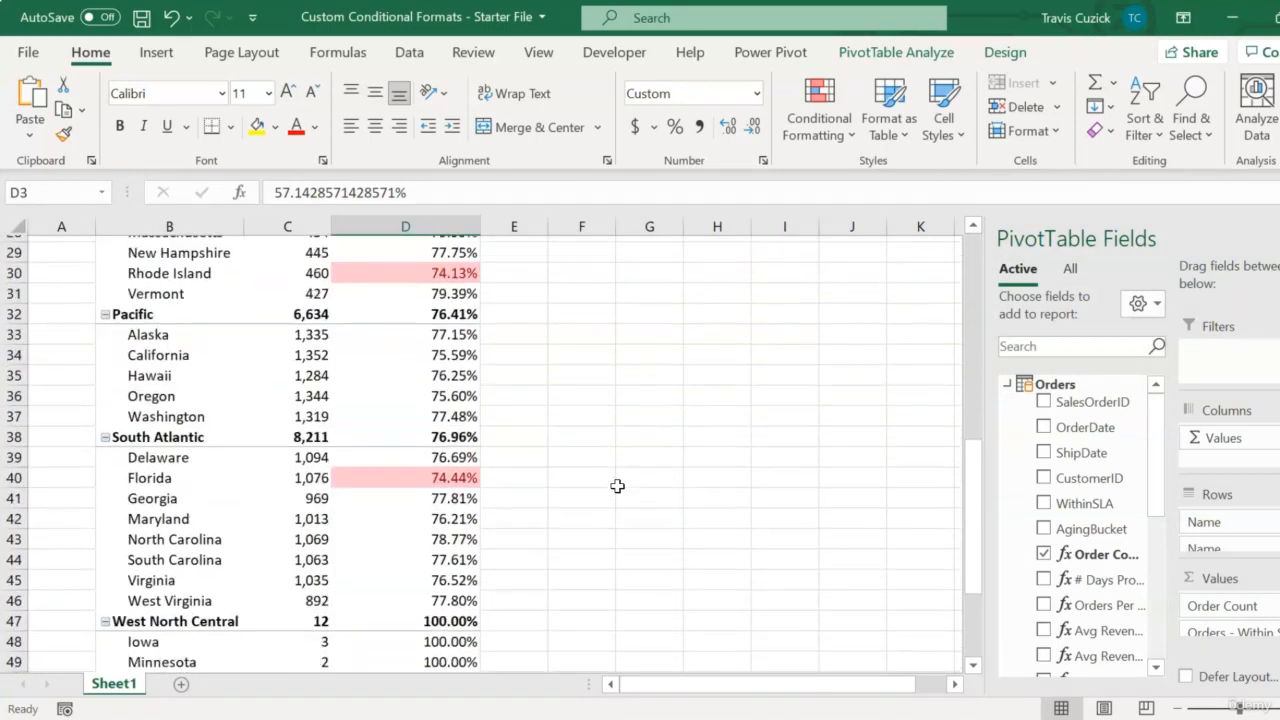
{"action": "scroll", "coordinate": [617, 486], "scroll_direction": "up", "scroll_amount": 12}
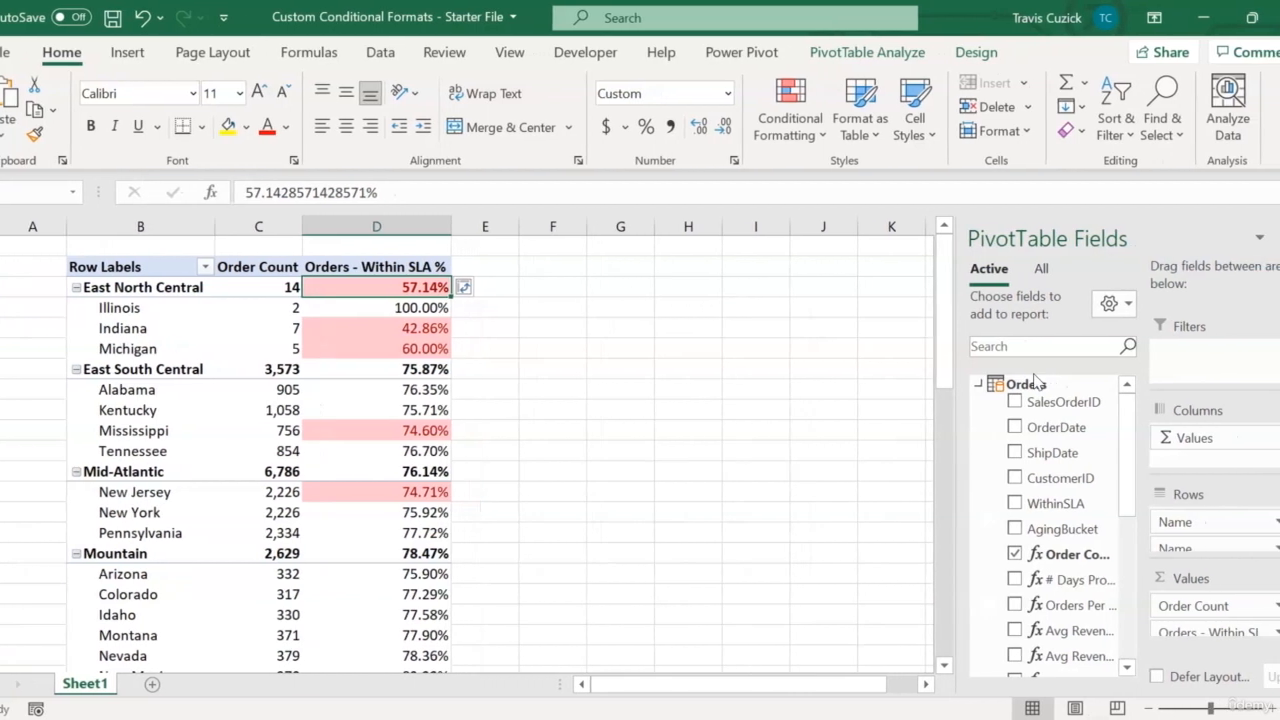
- Edit the Regions conditional formatting rule so that its font color is Automatic
{"action": "left_click", "coordinate": [766, 140]}
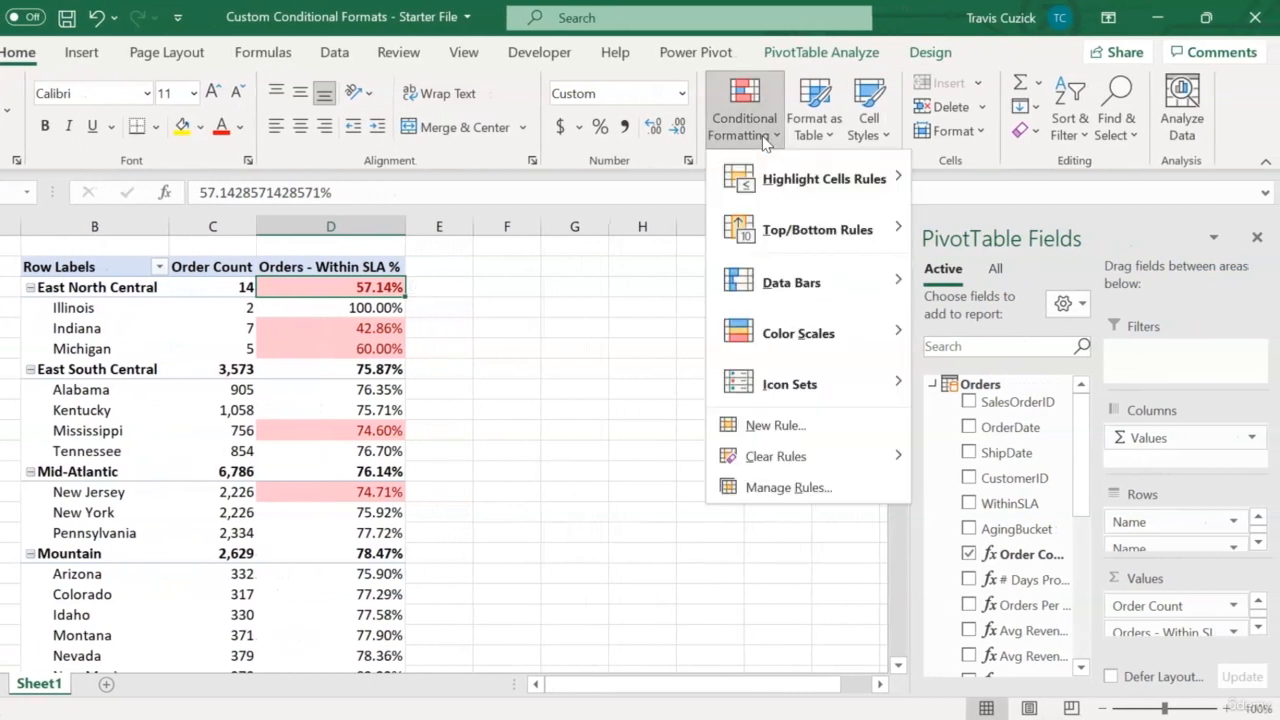
{"action": "left_click", "coordinate": [789, 490]}
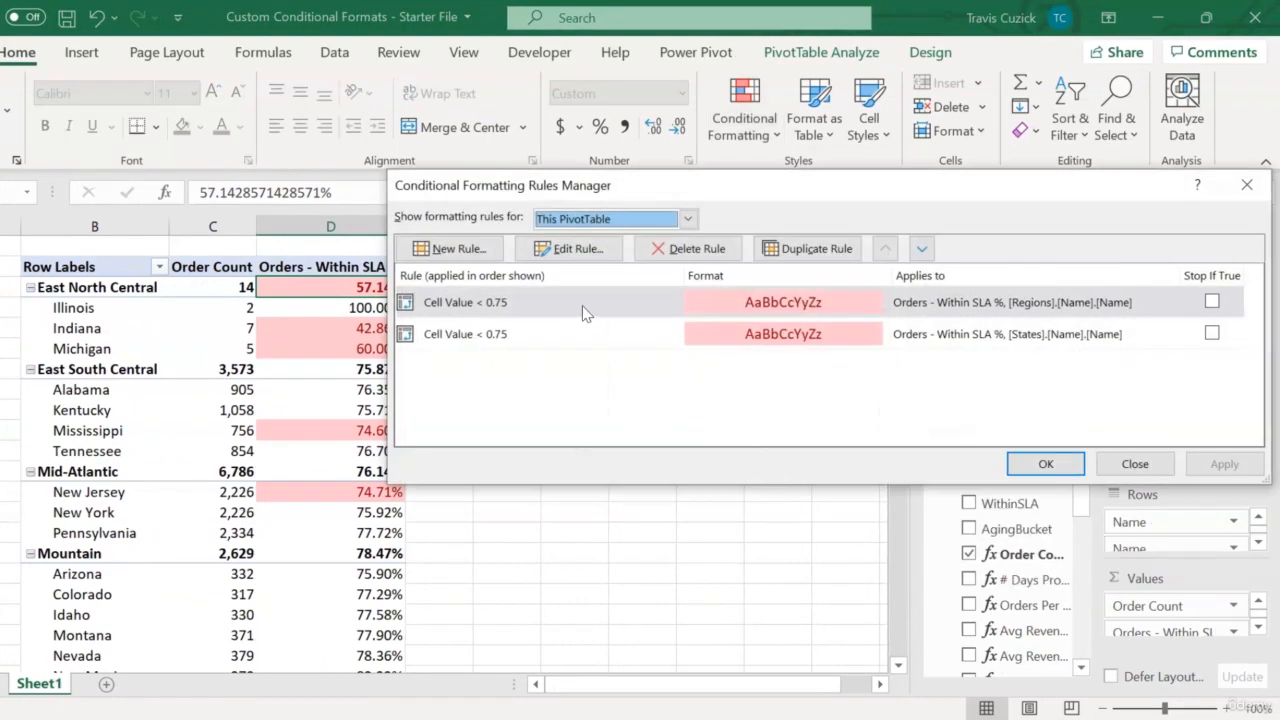
{"action": "left_click", "coordinate": [586, 308]}
{"action": "left_click", "coordinate": [580, 249]}
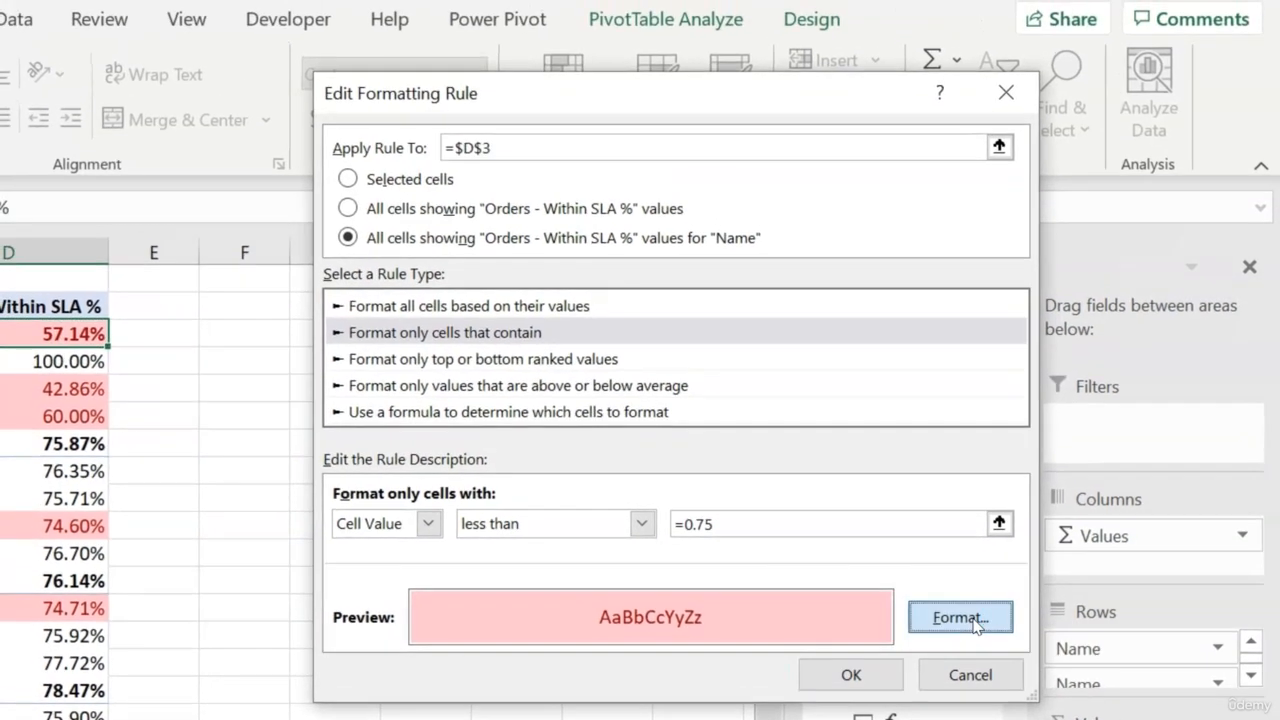
{"action": "left_click", "coordinate": [962, 598]}
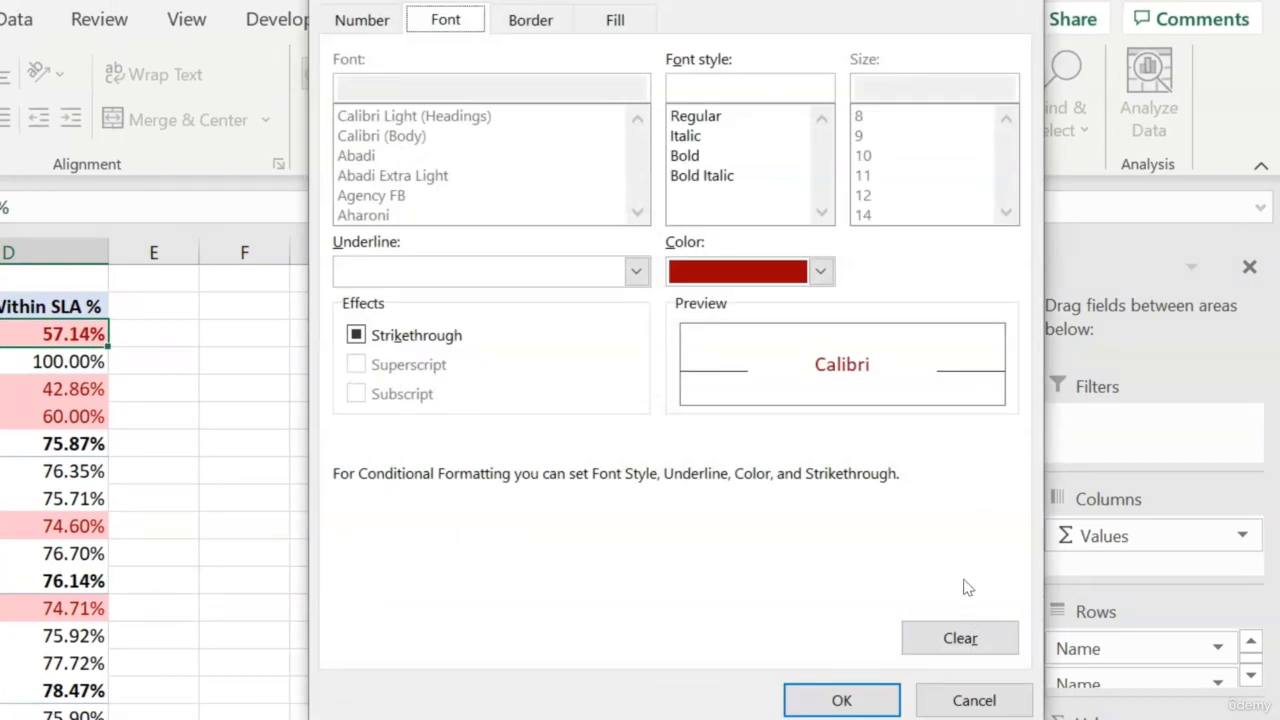
{"action": "left_click", "coordinate": [820, 271]}
{"action": "left_click", "coordinate": [712, 308]}
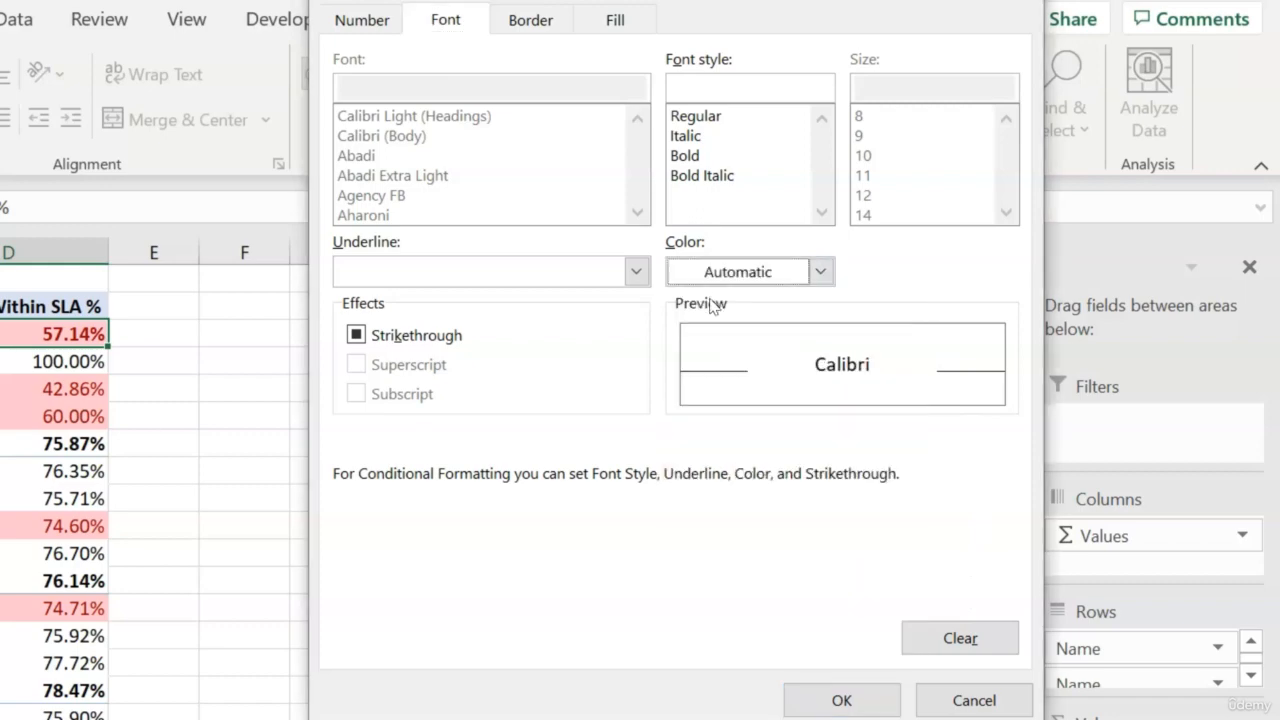
{"action": "left_click", "coordinate": [862, 700]}
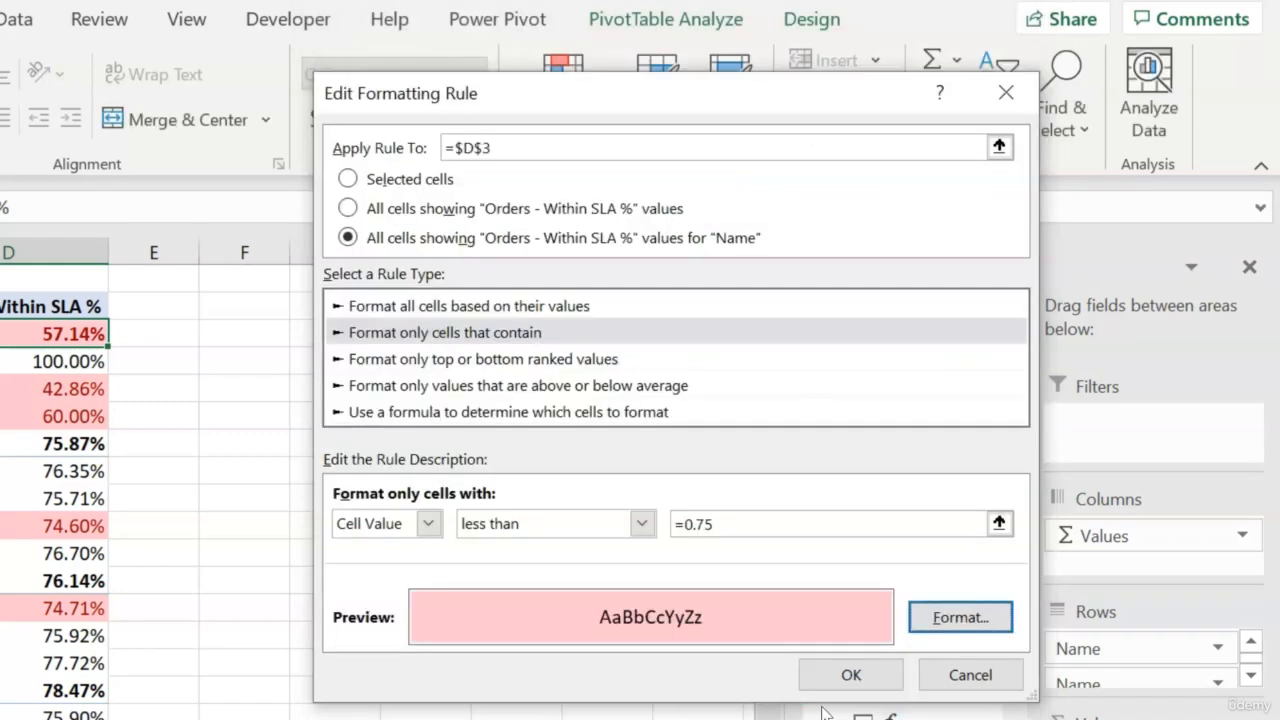
{"action": "left_click", "coordinate": [850, 674]}
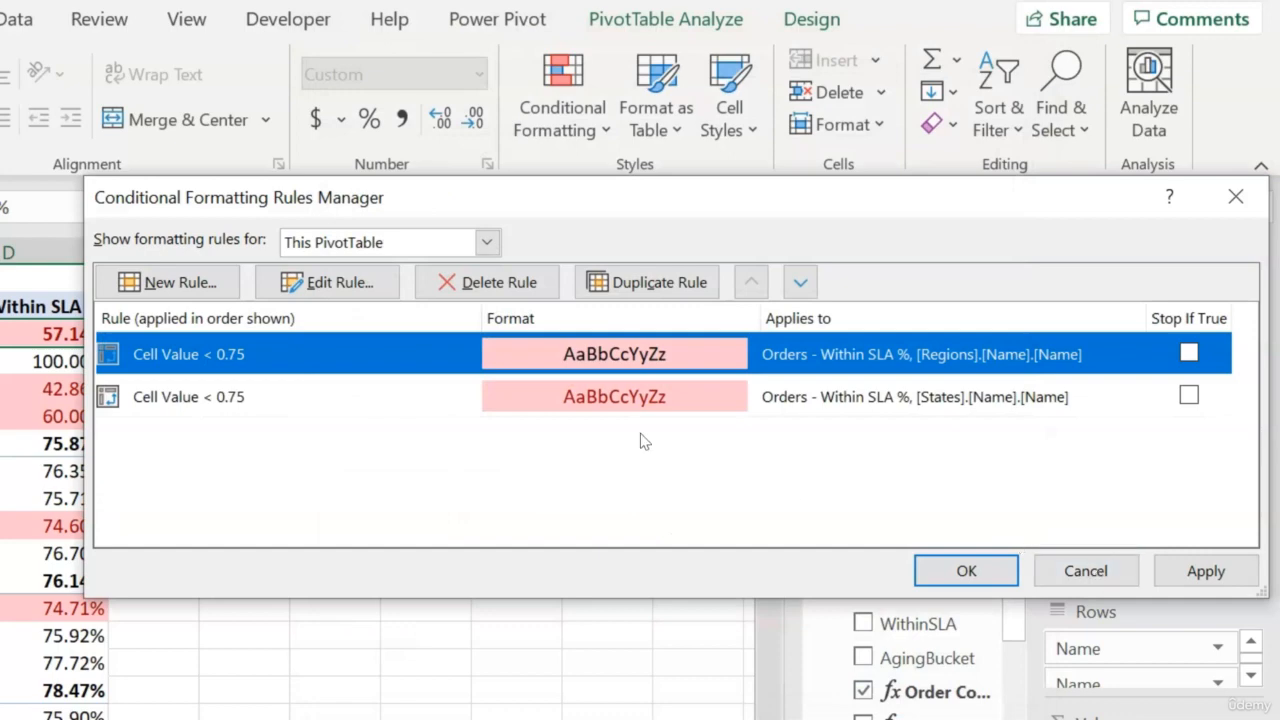
- Set the States conditional formatting rule's font color to Automatic and apply the rule changes to the pivot table
{"action": "left_click", "coordinate": [641, 405]}
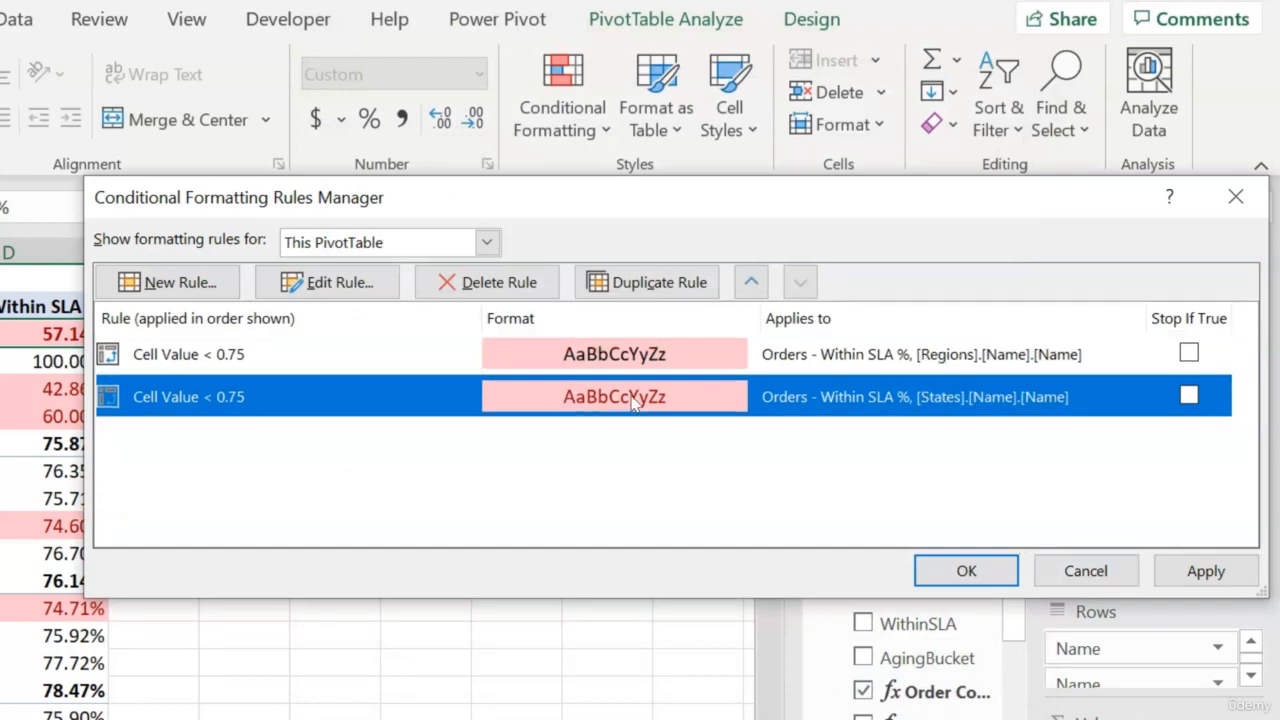
{"action": "left_click", "coordinate": [390, 290]}
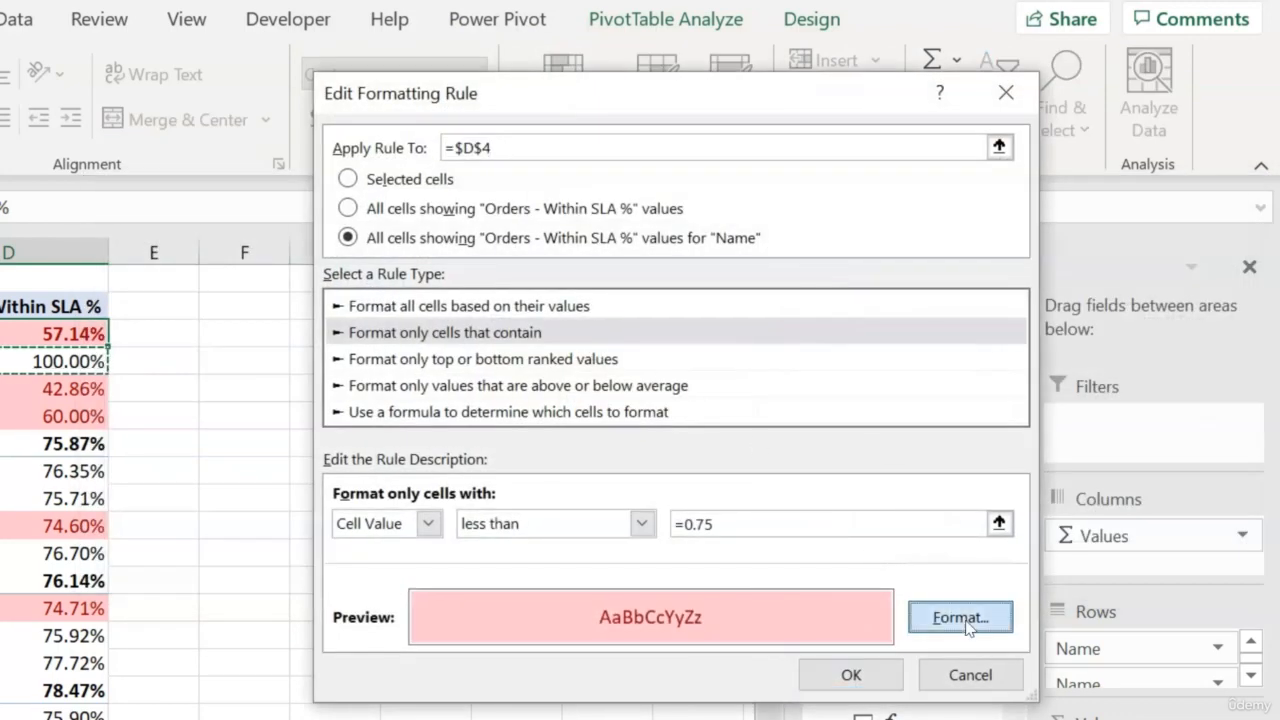
{"action": "left_click", "coordinate": [960, 617]}
{"action": "left_click", "coordinate": [820, 271]}
{"action": "left_click", "coordinate": [760, 312]}
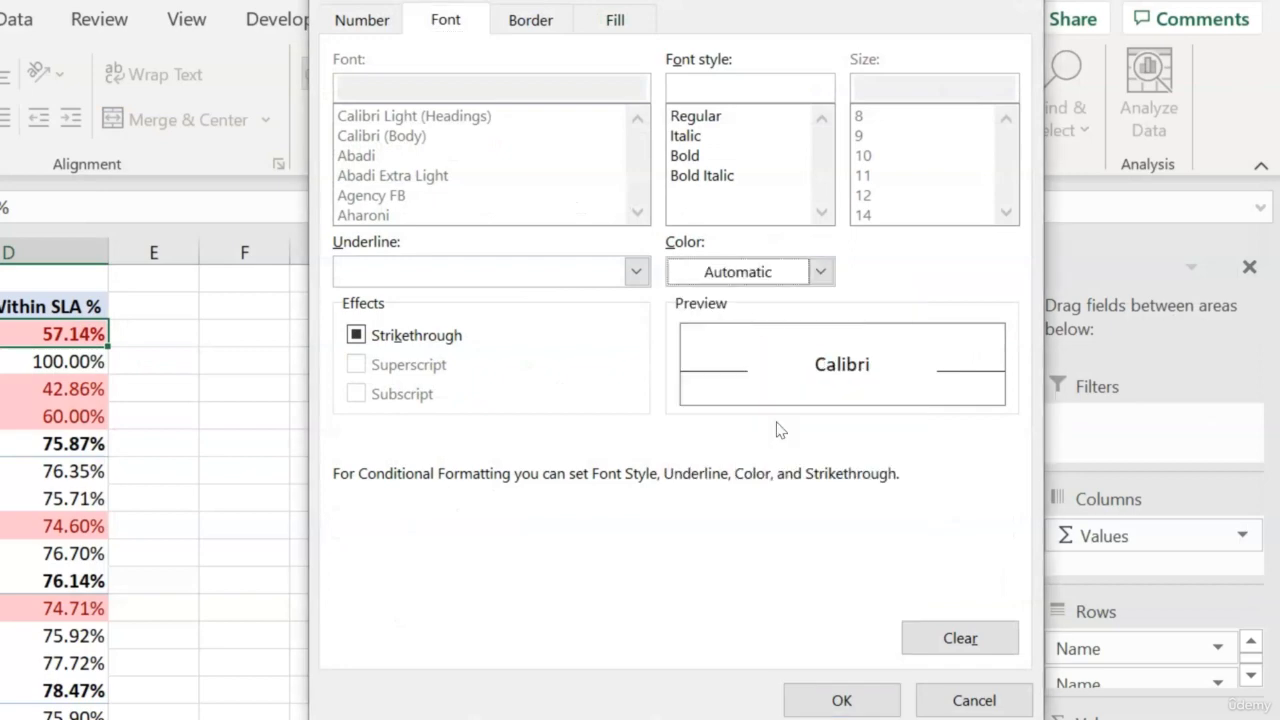
{"action": "left_click", "coordinate": [834, 699]}
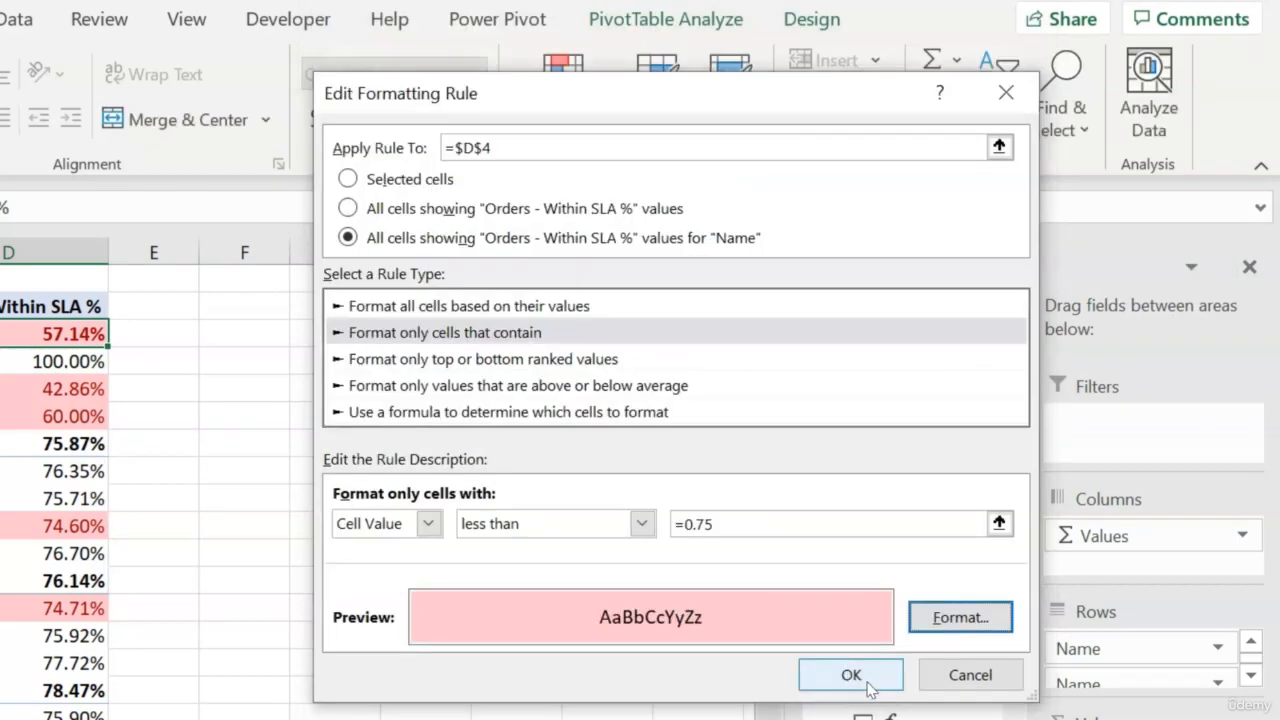
{"action": "left_click", "coordinate": [865, 676]}
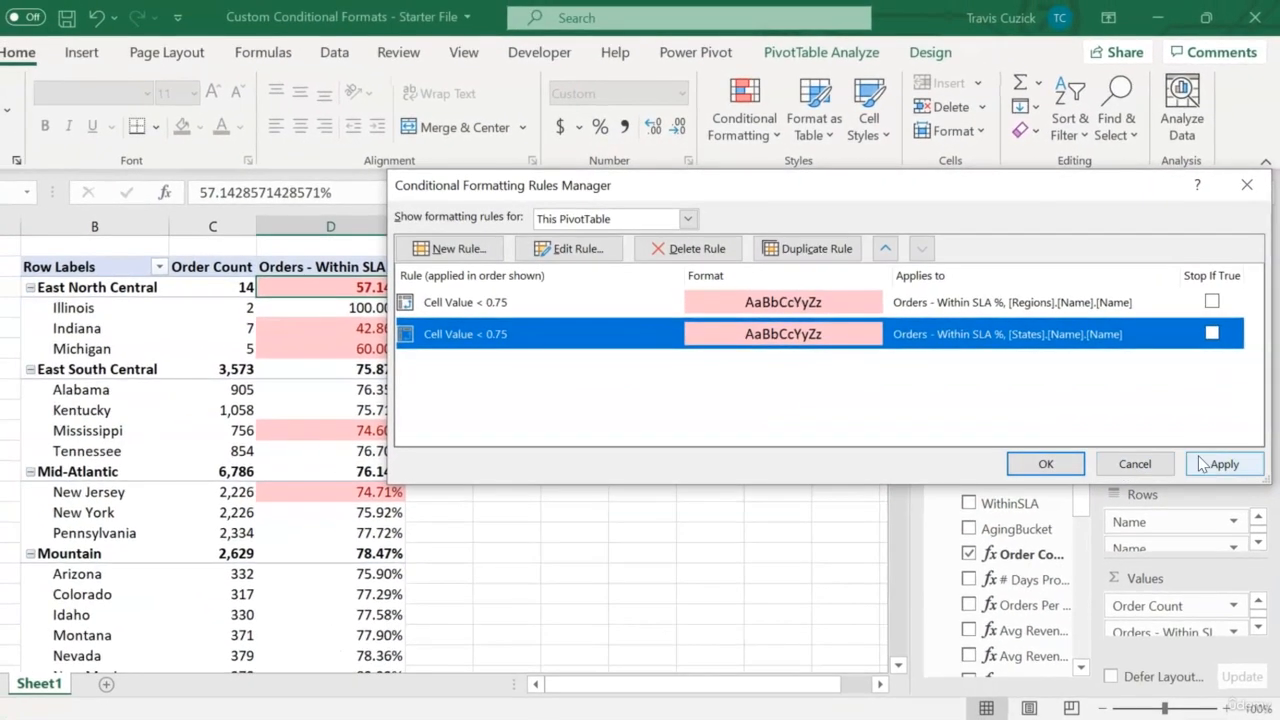
{"action": "left_click", "coordinate": [1203, 465]}
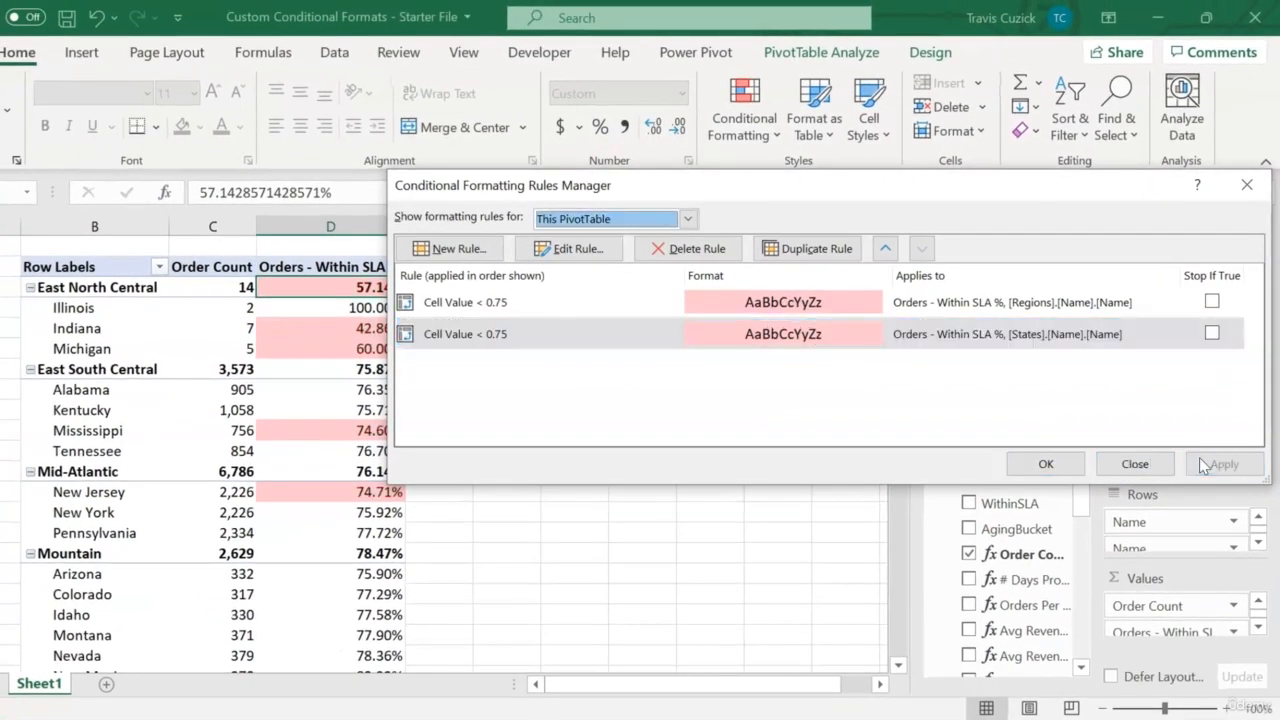
{"action": "left_click", "coordinate": [1047, 465]}
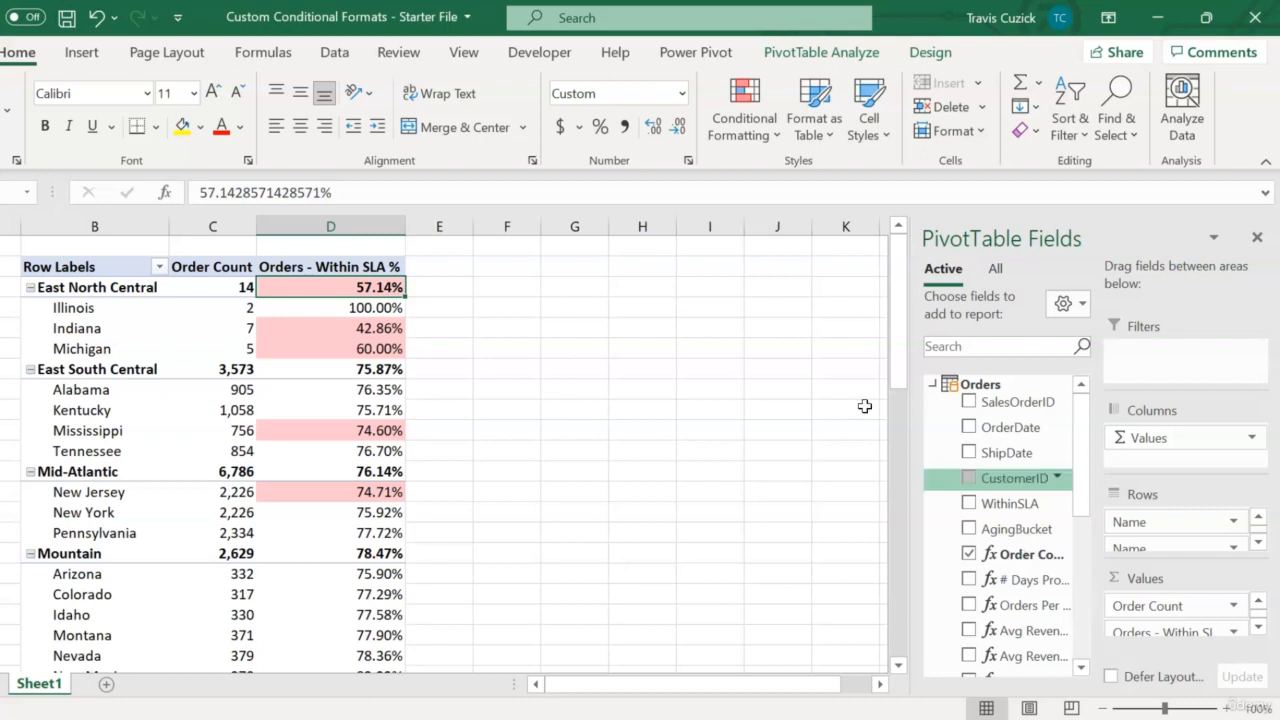
- Create a formula-based conditional formatting rule on Illinois's SLA percentage in D4 using =AND($D$4<0.75,$C$4>1000)
{"action": "left_click", "coordinate": [356, 308]}
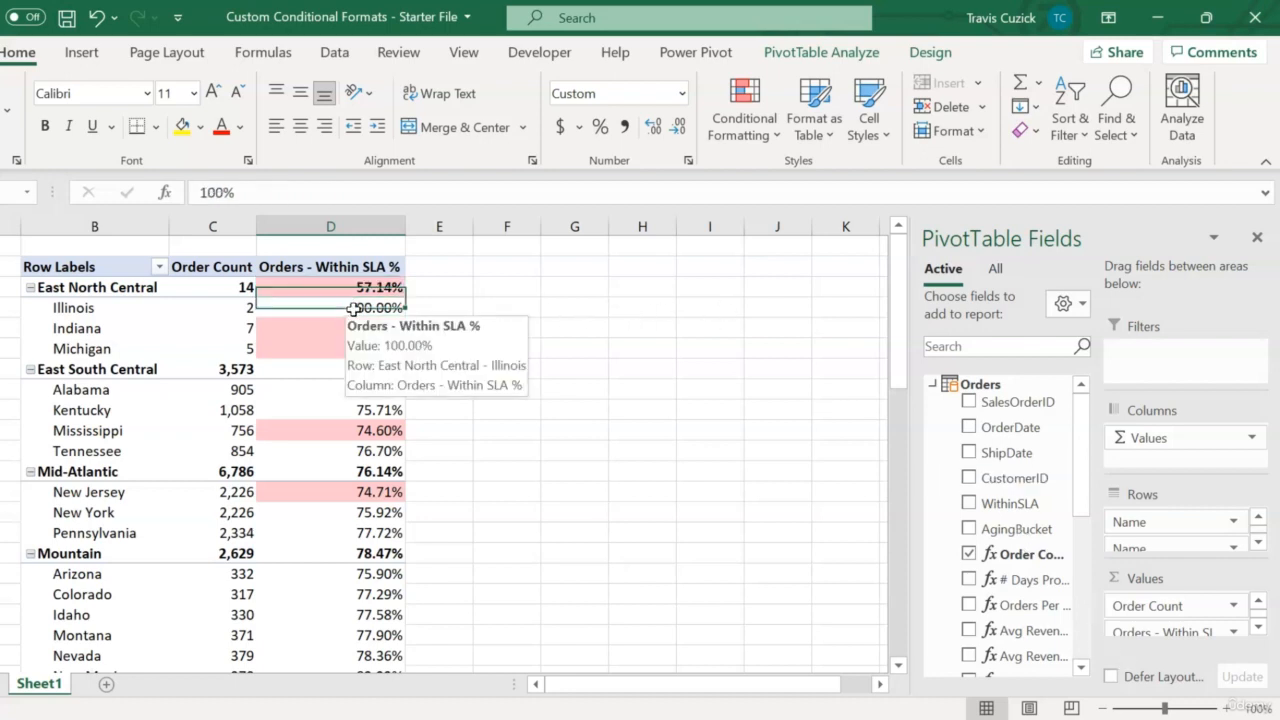
{"action": "left_click", "coordinate": [748, 135]}
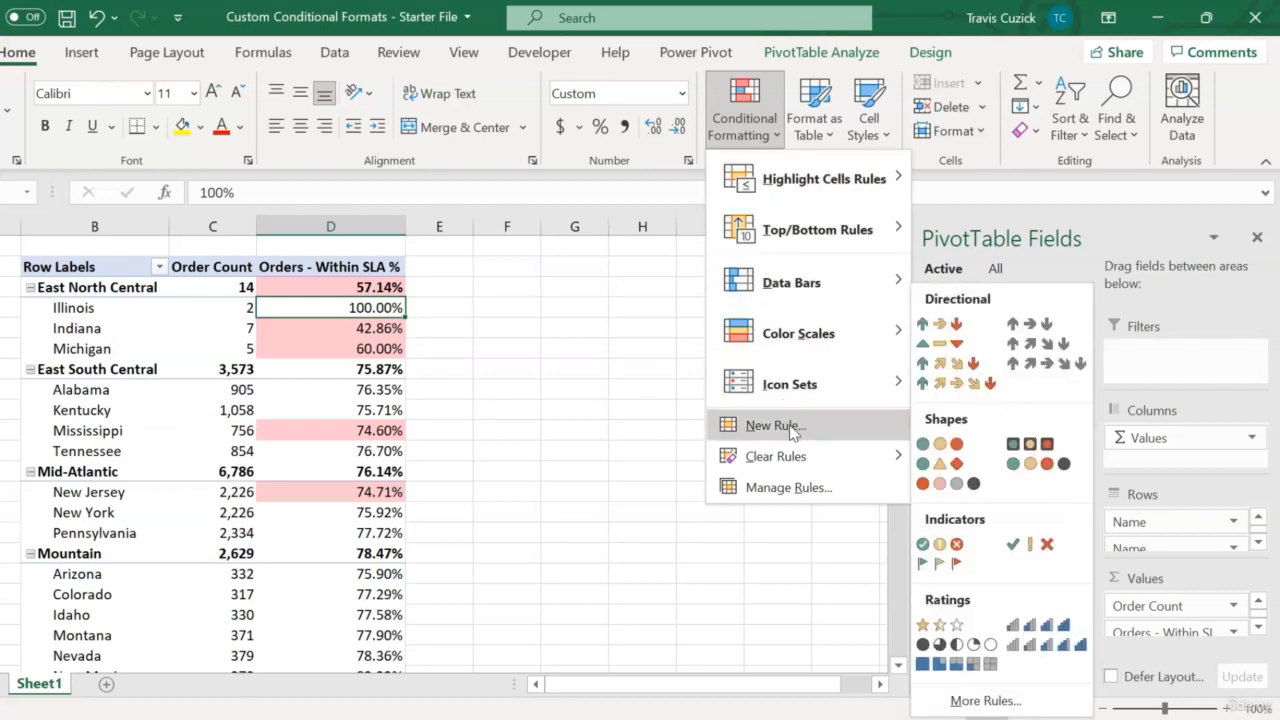
{"action": "left_click", "coordinate": [826, 434]}
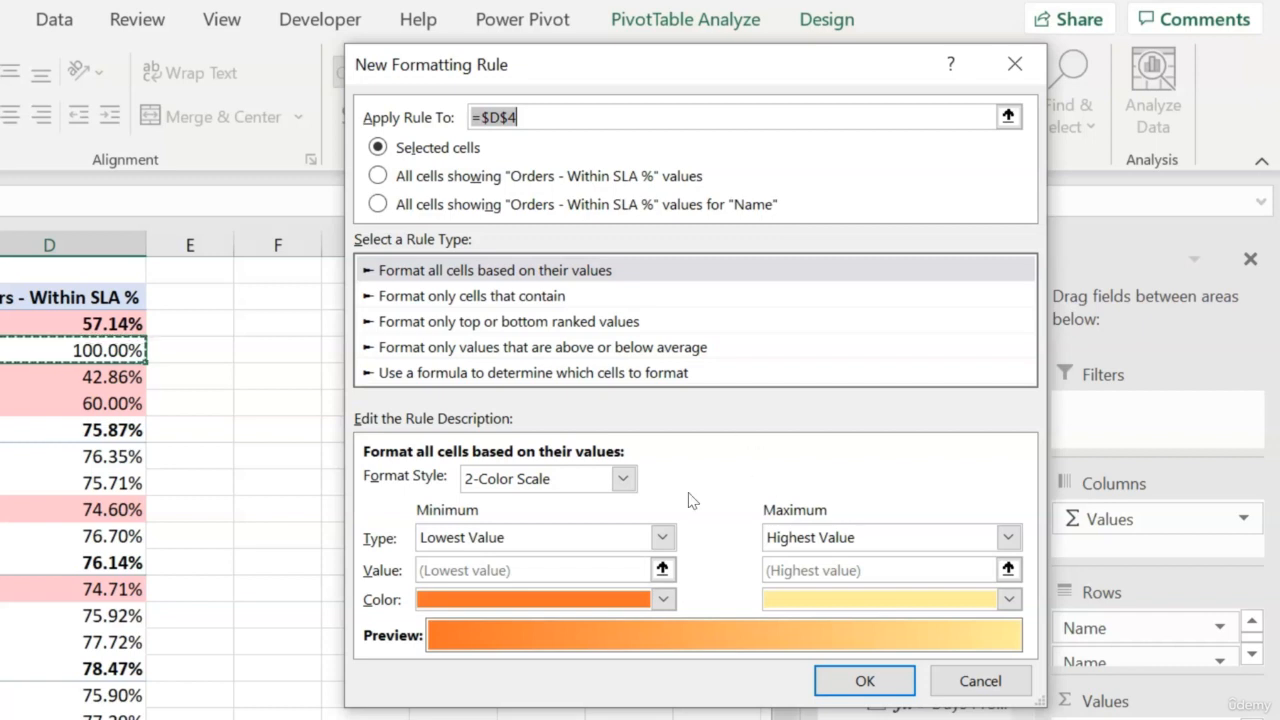
{"action": "left_click", "coordinate": [624, 372]}
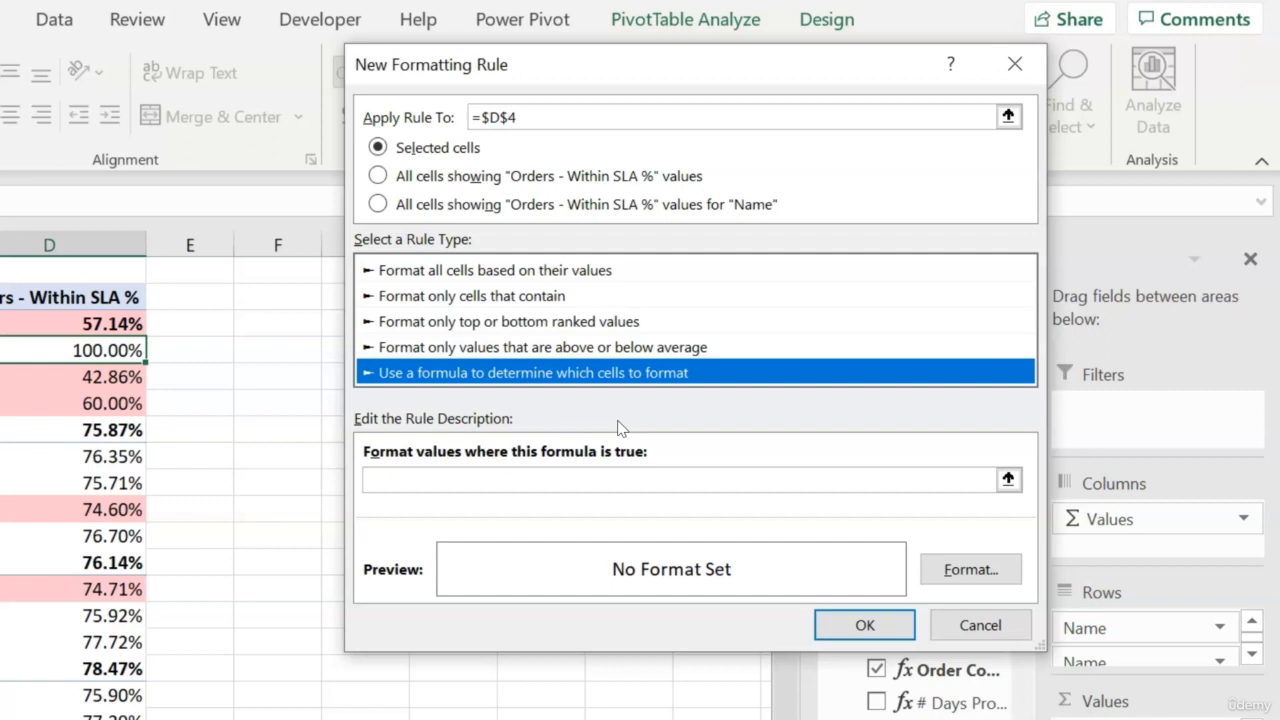
{"action": "left_click", "coordinate": [508, 478]}
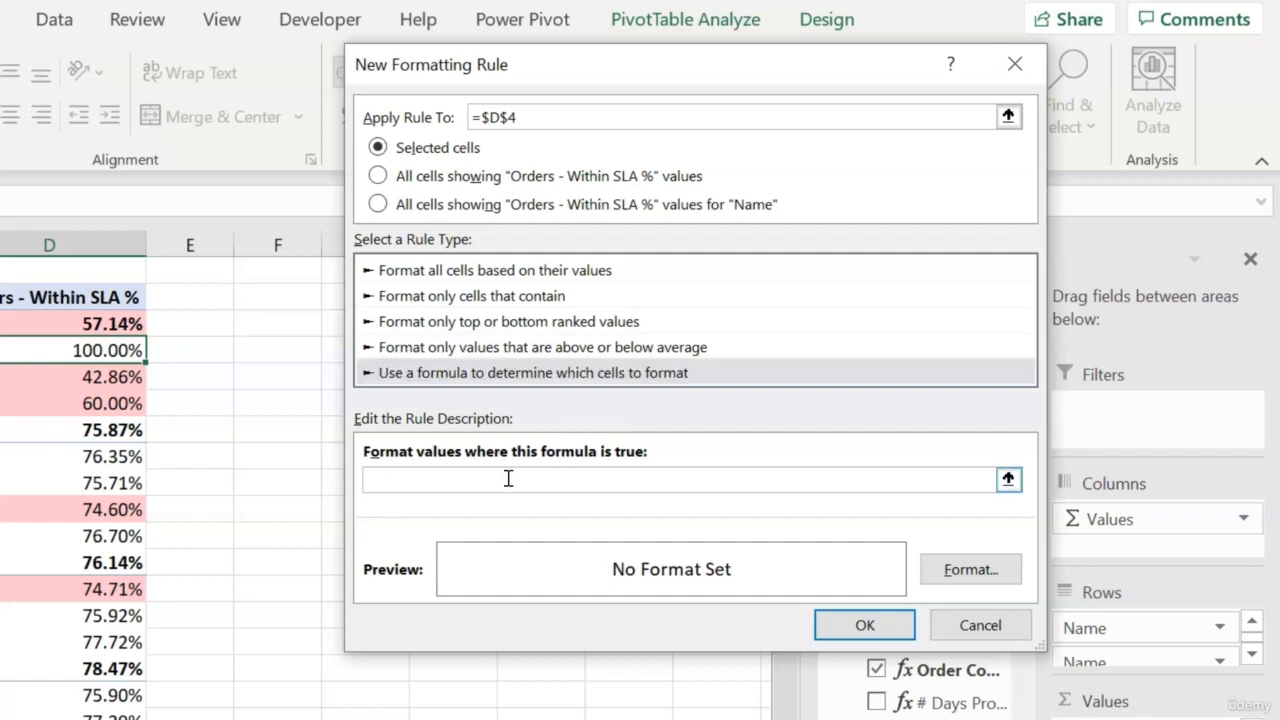
{"action": "type", "text": "=AND("}
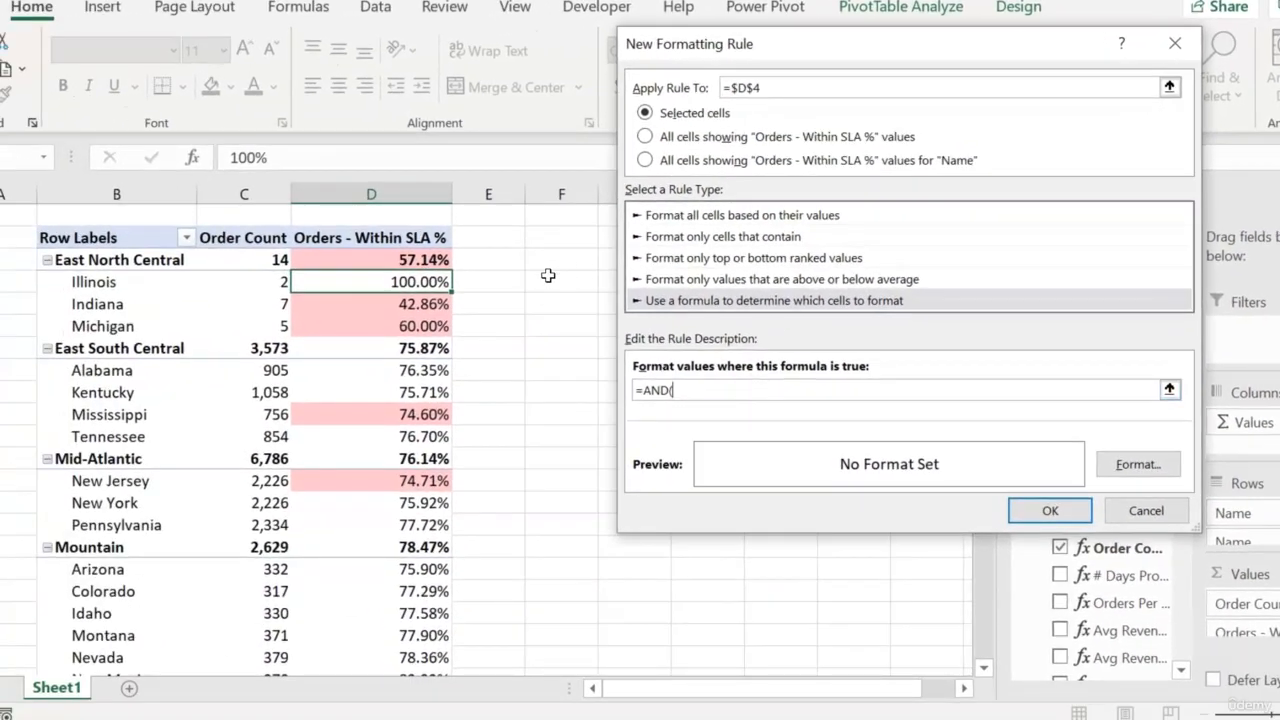
{"action": "left_click", "coordinate": [374, 279]}
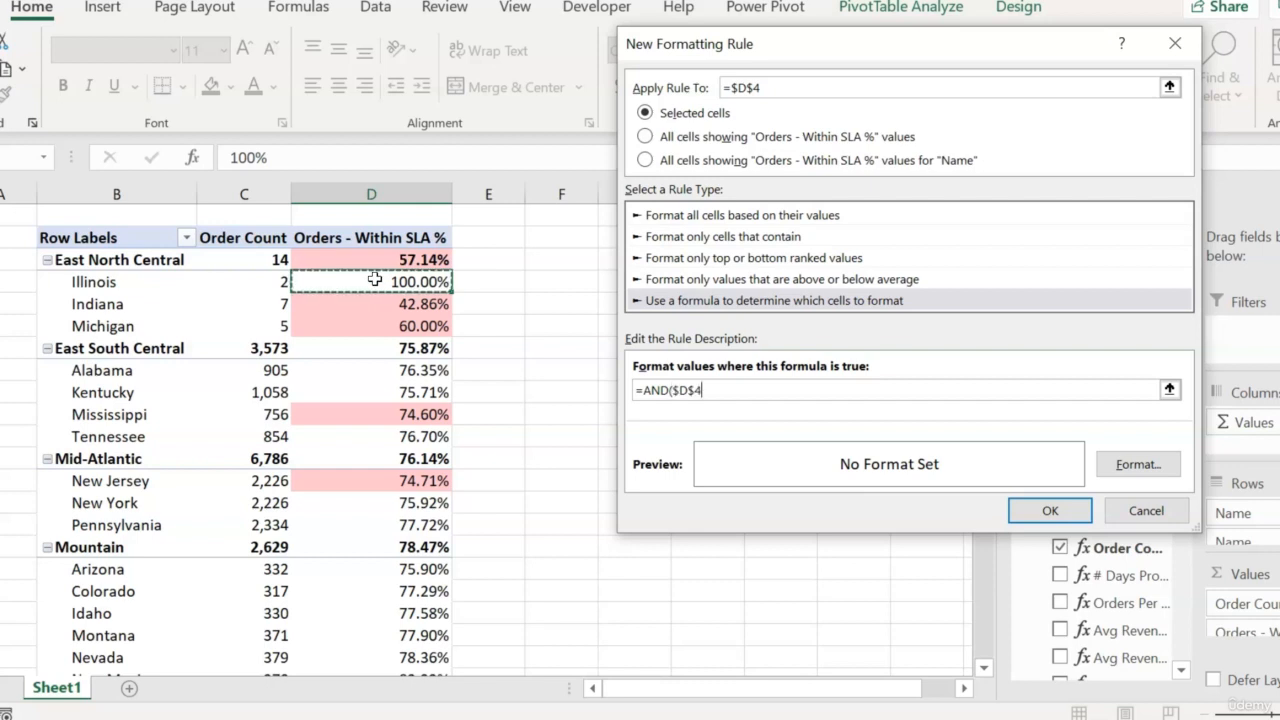
{"action": "type", "text": "<0.75,"}
{"action": "left_click", "coordinate": [256, 285]}
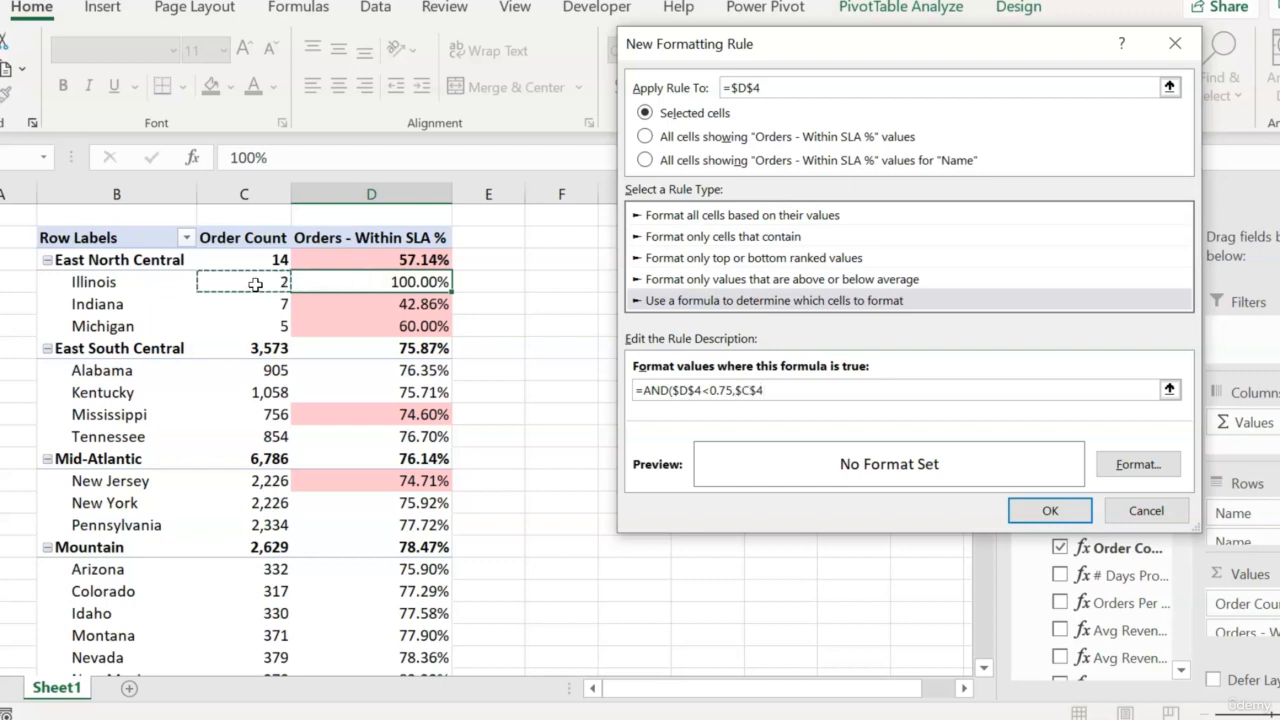
{"action": "type", "text": ">1000)"}
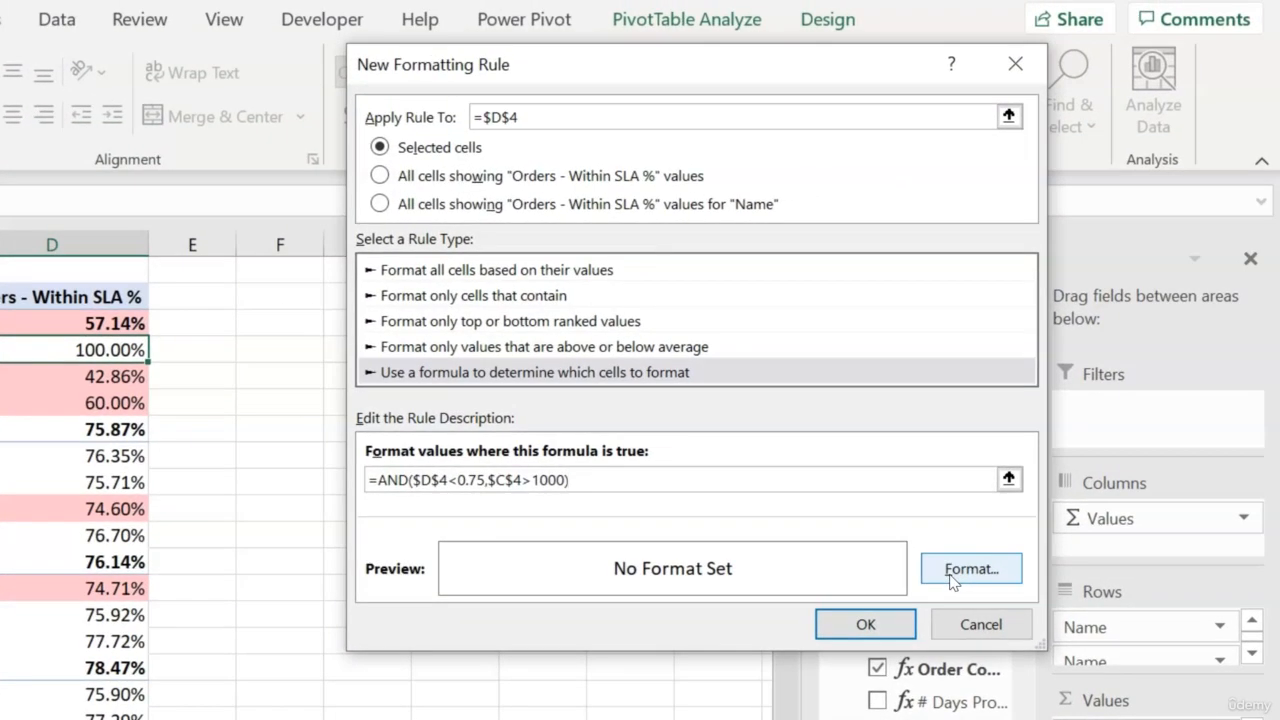
- Set the new formula rule's font color to the standard dark red
{"action": "left_click", "coordinate": [950, 569]}
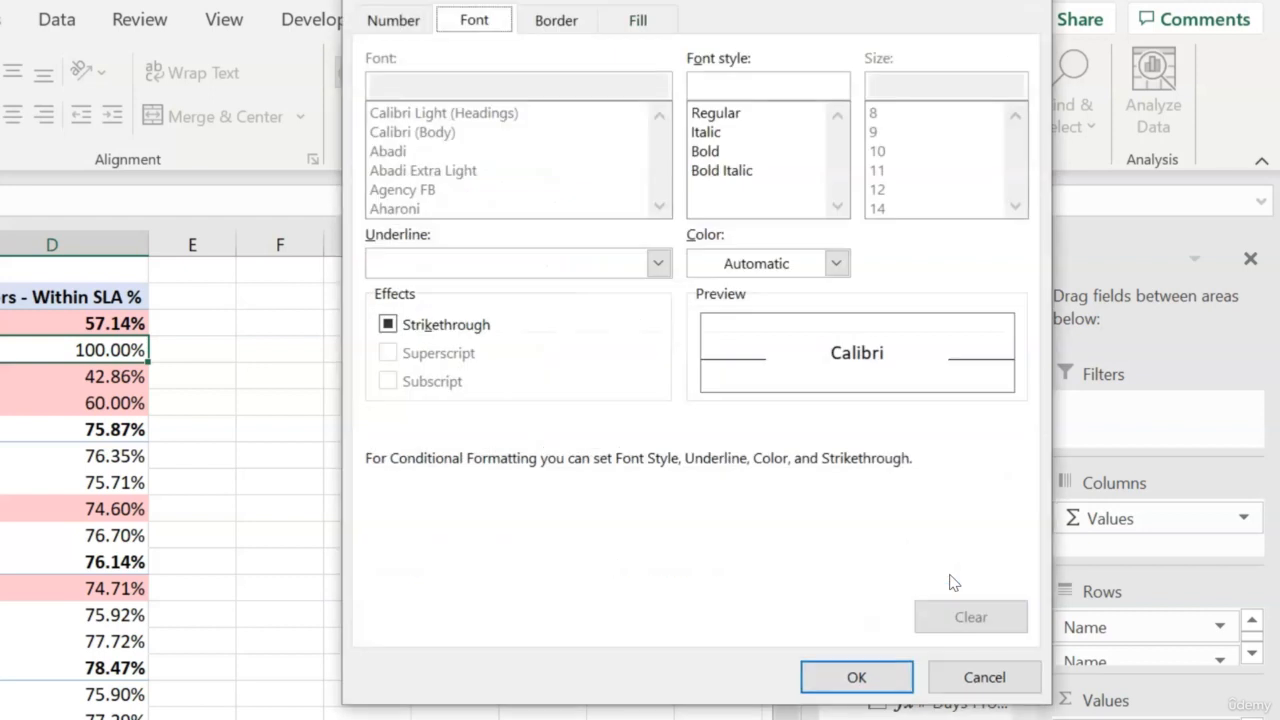
{"action": "left_click", "coordinate": [836, 263]}
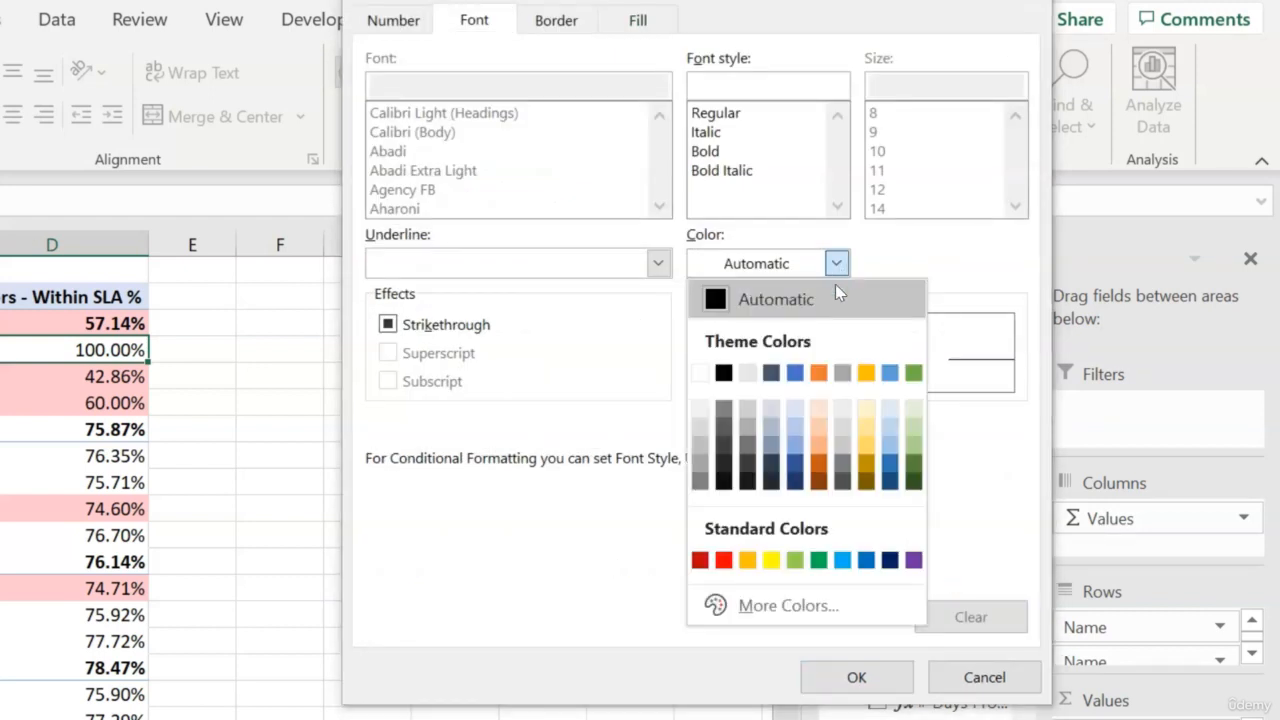
{"action": "left_click", "coordinate": [700, 560]}
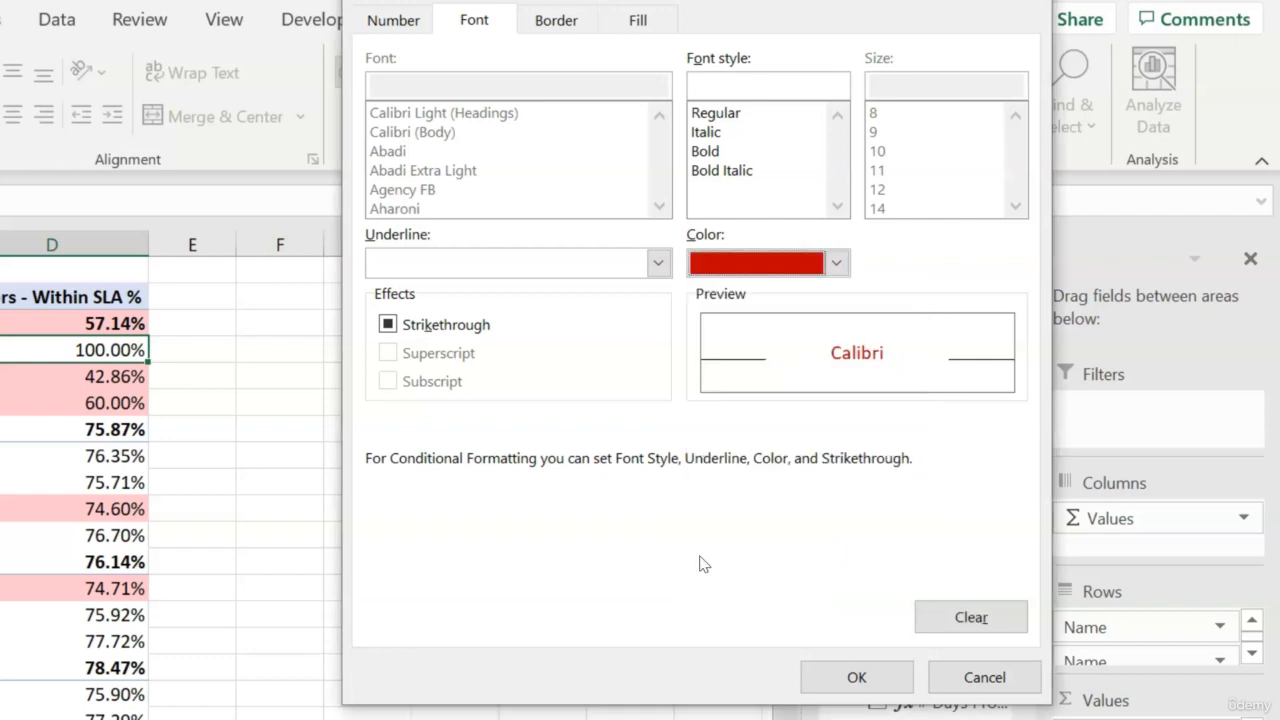
{"action": "left_click", "coordinate": [890, 677]}
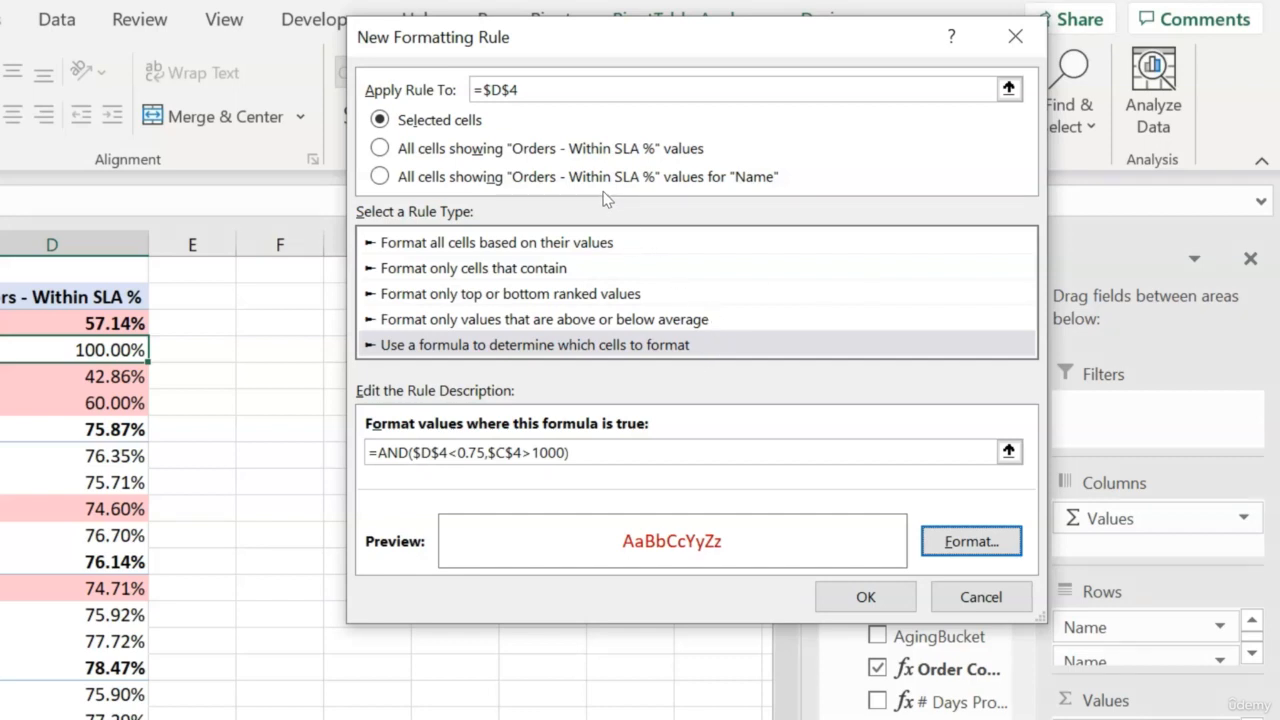
- Apply the formula rule to all state-level cells showing "Orders - Within SLA %" values for "Name" and review the pivot table
{"action": "left_click", "coordinate": [392, 178]}
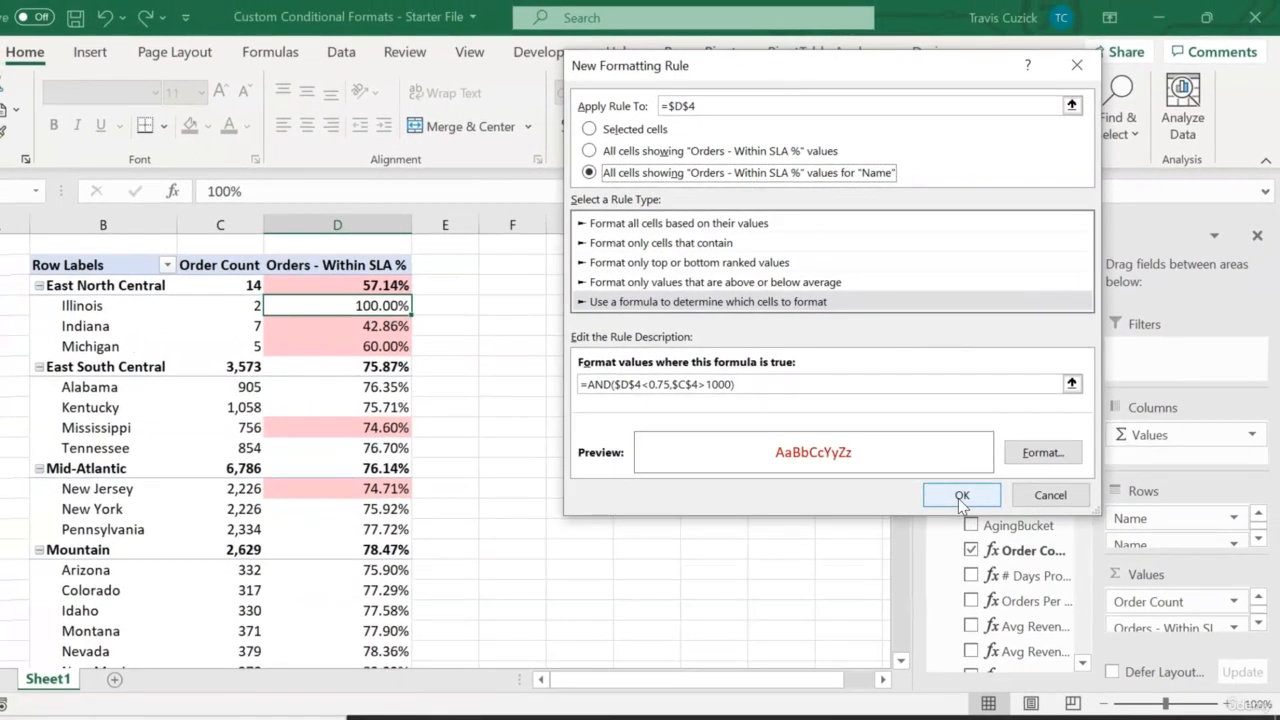
{"action": "left_click", "coordinate": [865, 596]}
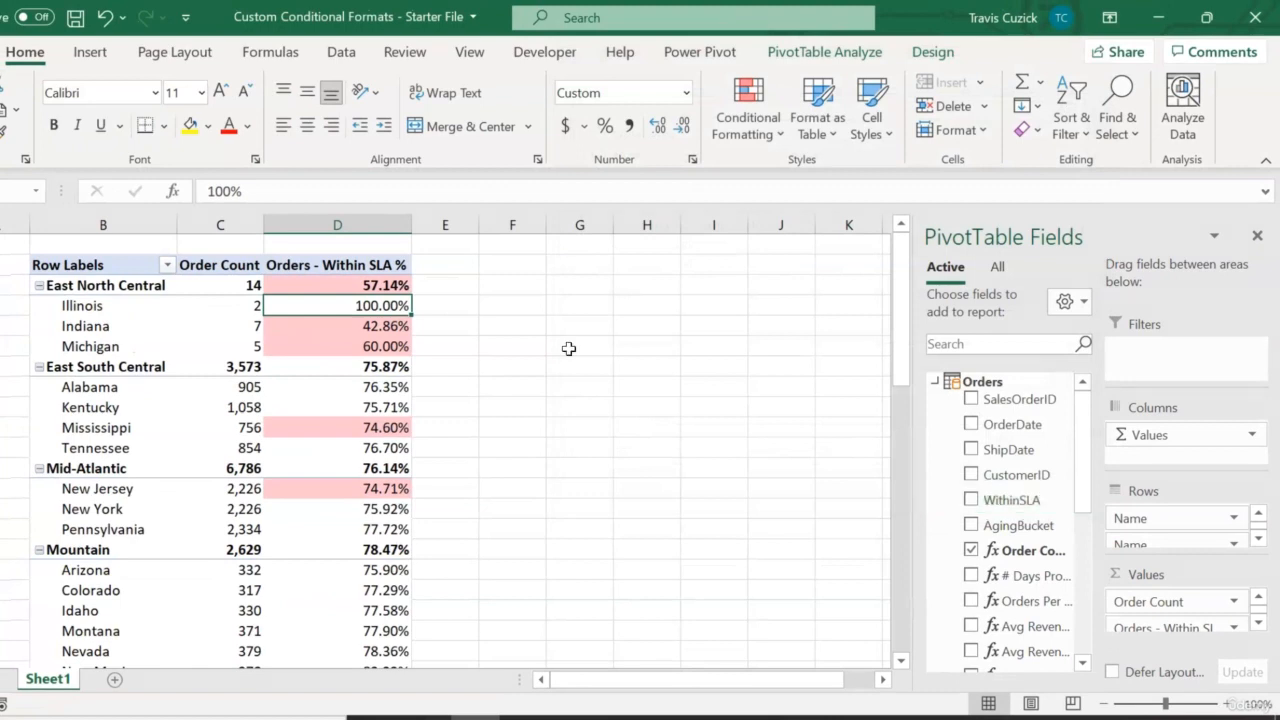
{"action": "scroll", "coordinate": [568, 348], "scroll_direction": "down", "scroll_amount": 3}
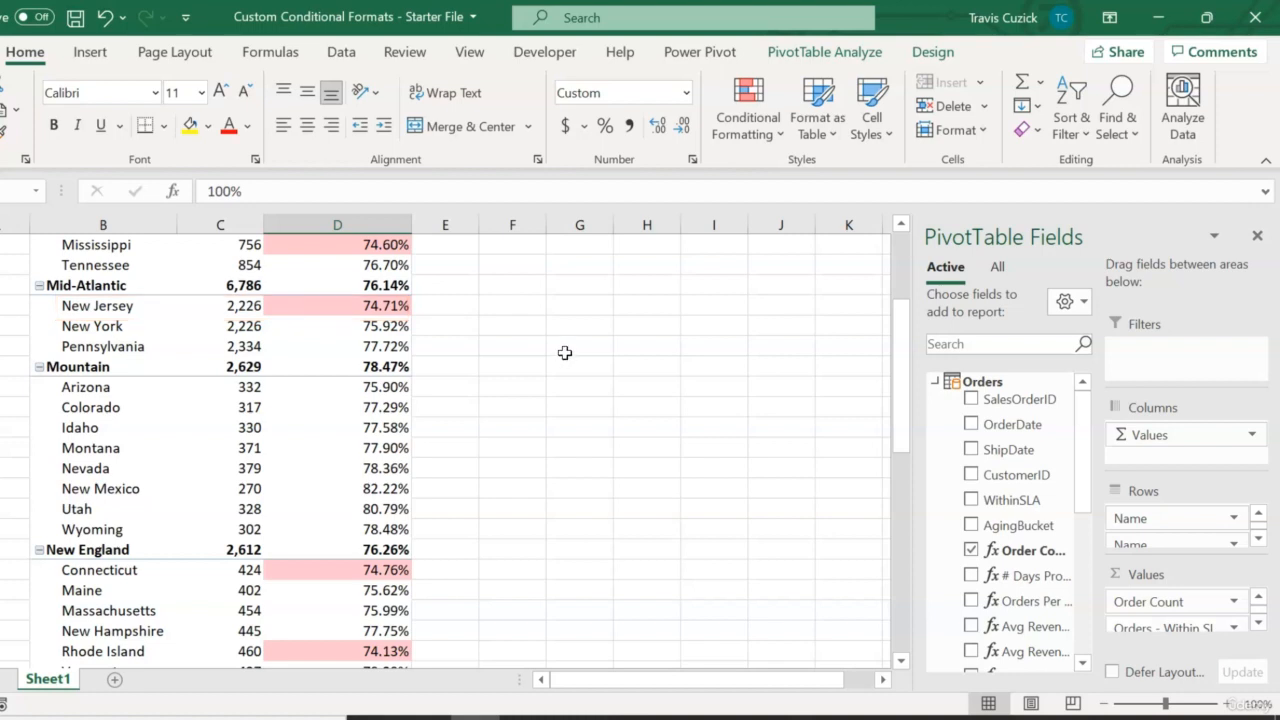
- Edit the States formula rule so that its $D$4 reference becomes the relative reference D4
{"action": "left_click", "coordinate": [390, 325]}
{"action": "left_click", "coordinate": [748, 110]}
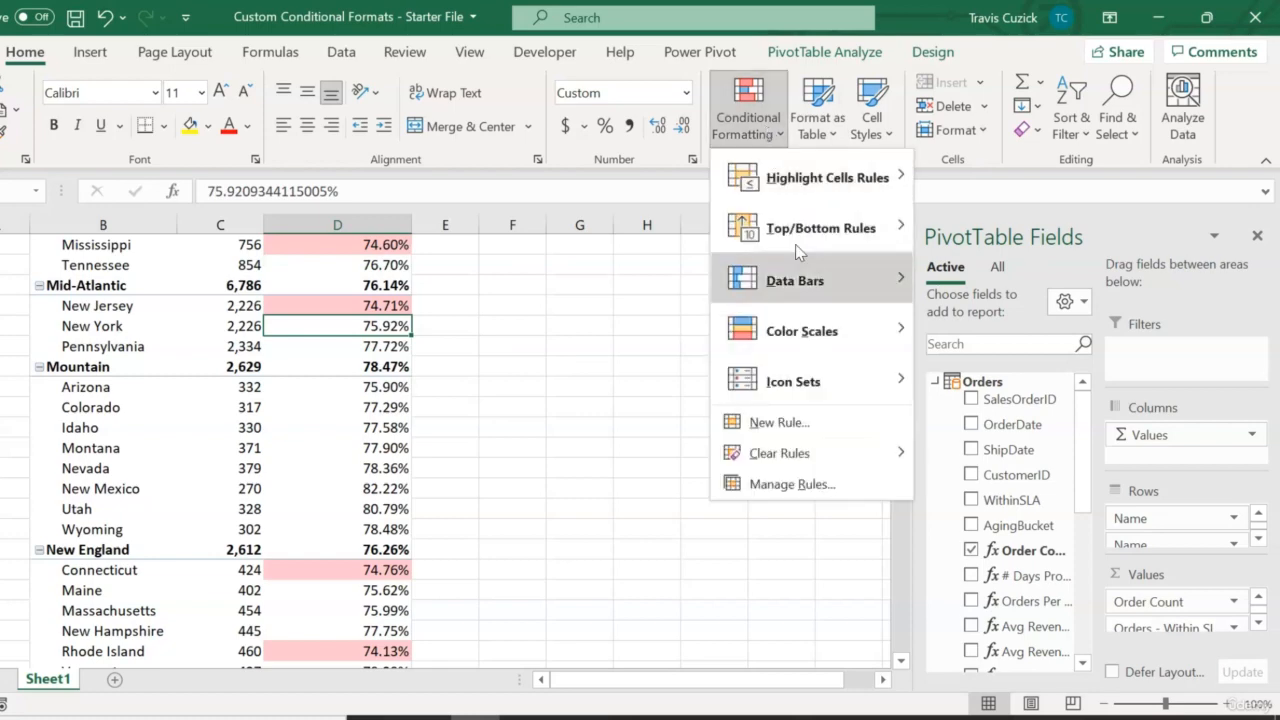
{"action": "left_click", "coordinate": [790, 484]}
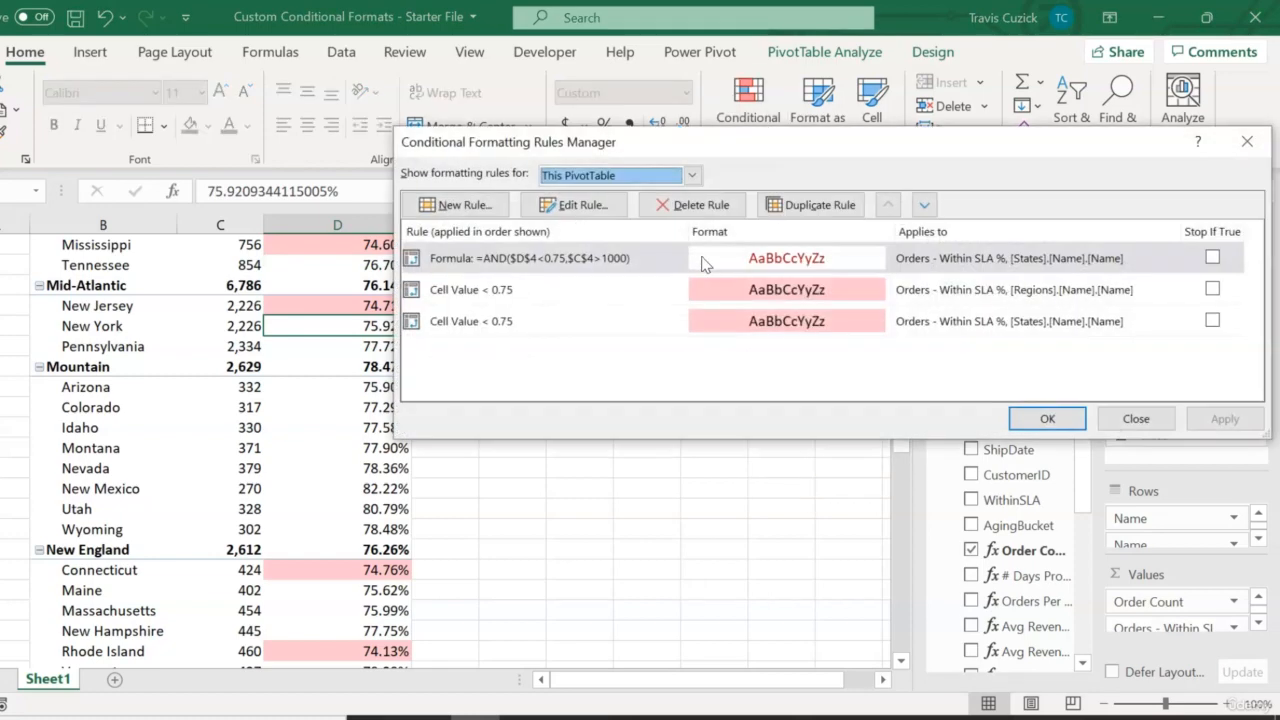
{"action": "left_click", "coordinate": [702, 263]}
{"action": "left_click", "coordinate": [590, 207]}
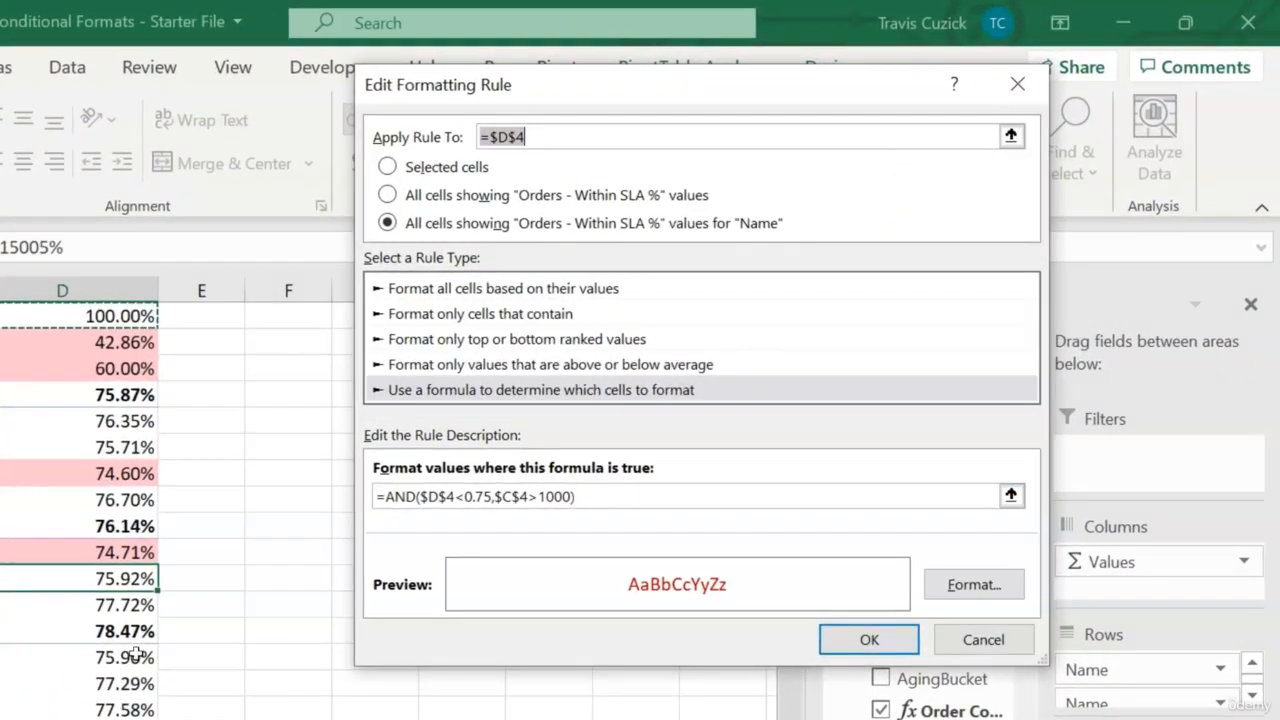
{"action": "scroll", "coordinate": [135, 657], "scroll_direction": "up", "scroll_amount": 1}
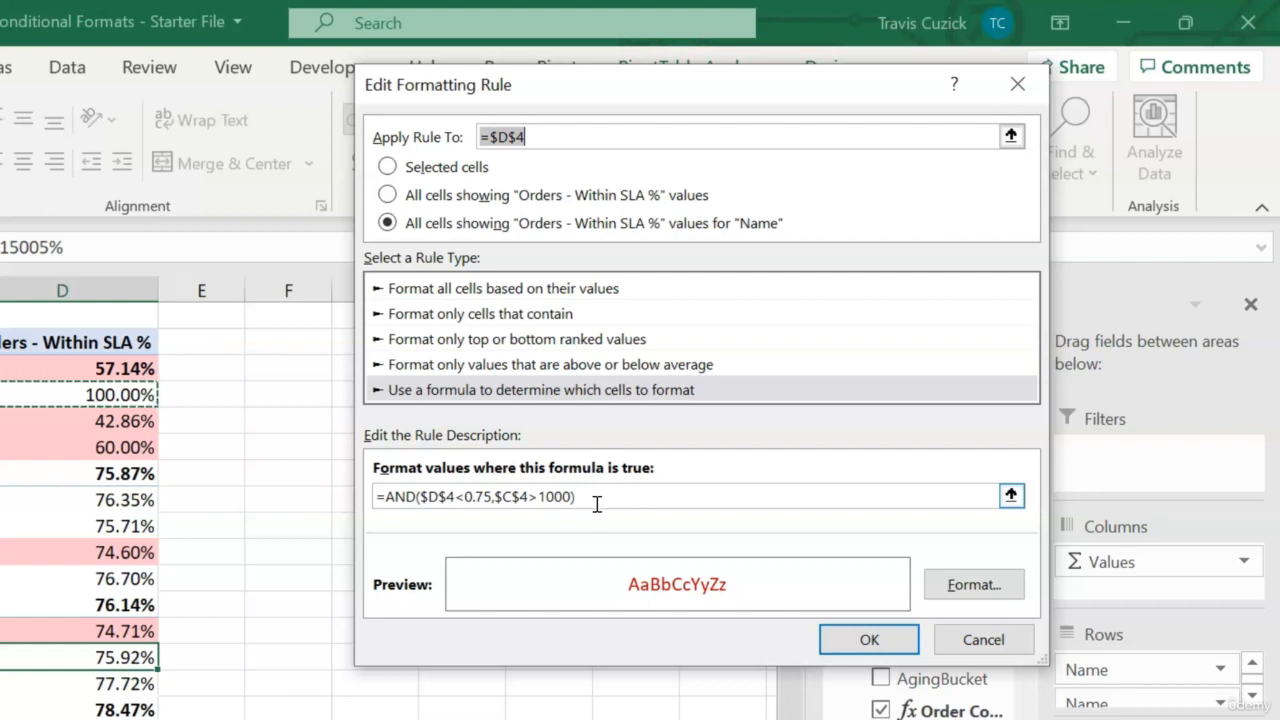
{"action": "left_click", "coordinate": [447, 496]}
{"action": "key", "text": "BackSpace"}
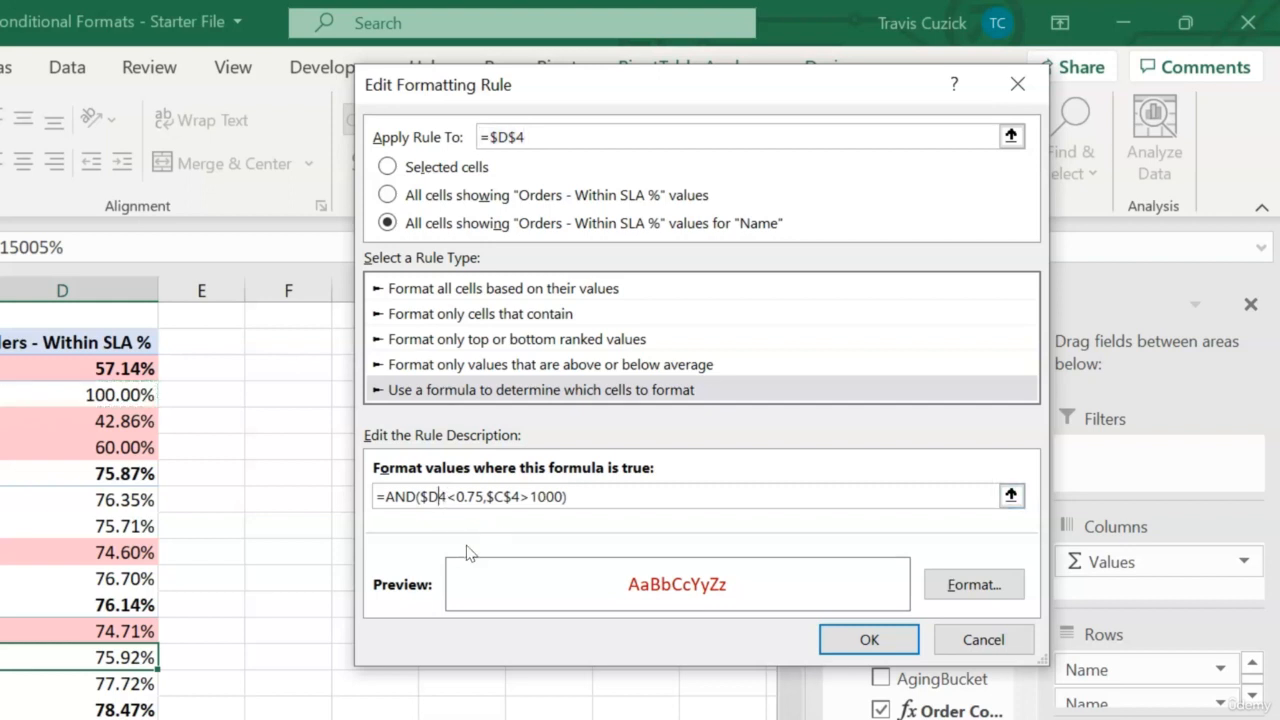
{"action": "left_click", "coordinate": [432, 496]}
{"action": "key", "text": "BackSpace"}
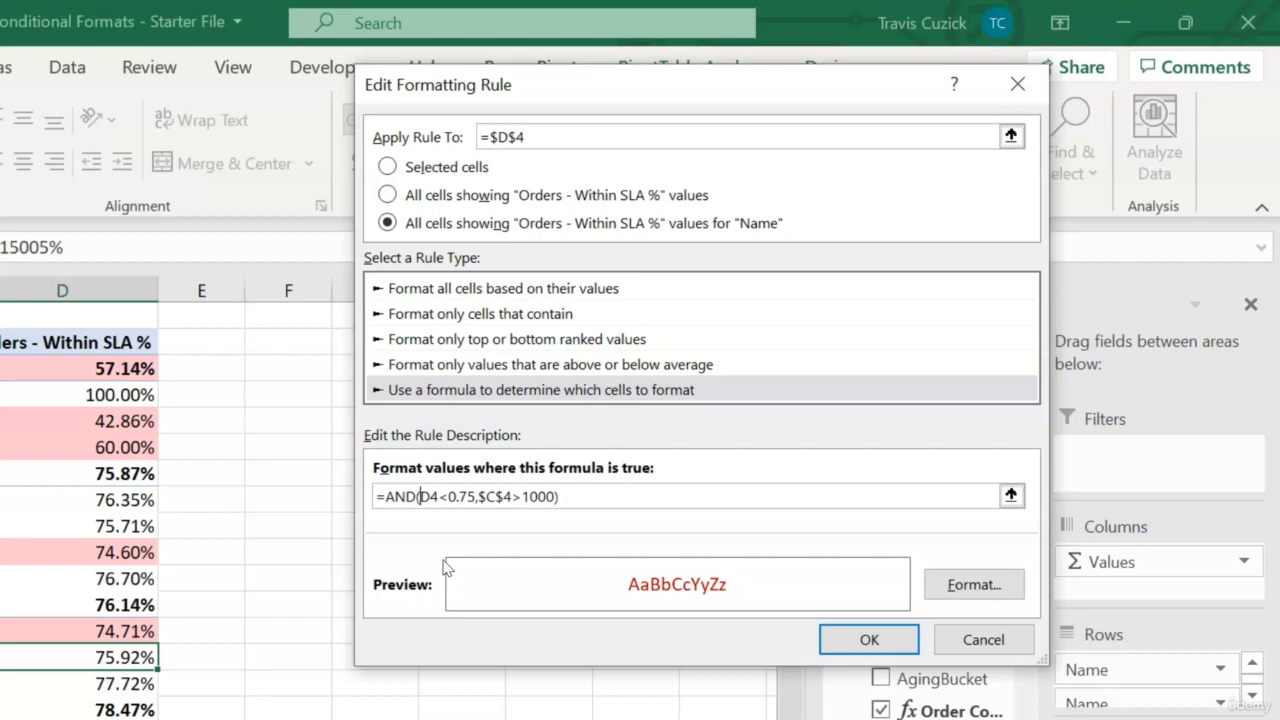
- Change the formula's $C$4 reference to the relative C4, giving =AND(D4<0.75,C4>1000), and apply the rule to the pivot table
{"action": "left_click", "coordinate": [488, 496]}
{"action": "key", "text": "BackSpace"}
{"action": "left_click", "coordinate": [496, 500]}
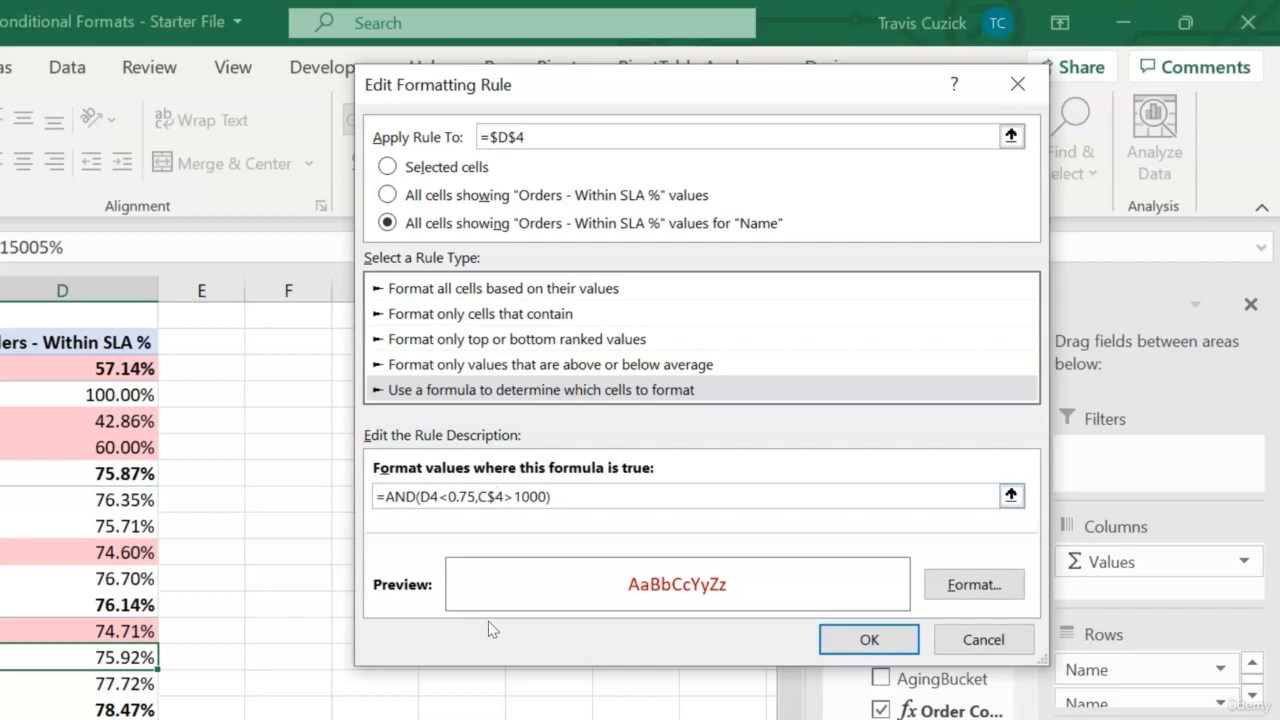
{"action": "key", "text": "BackSpace"}
{"action": "left_click", "coordinate": [869, 639]}
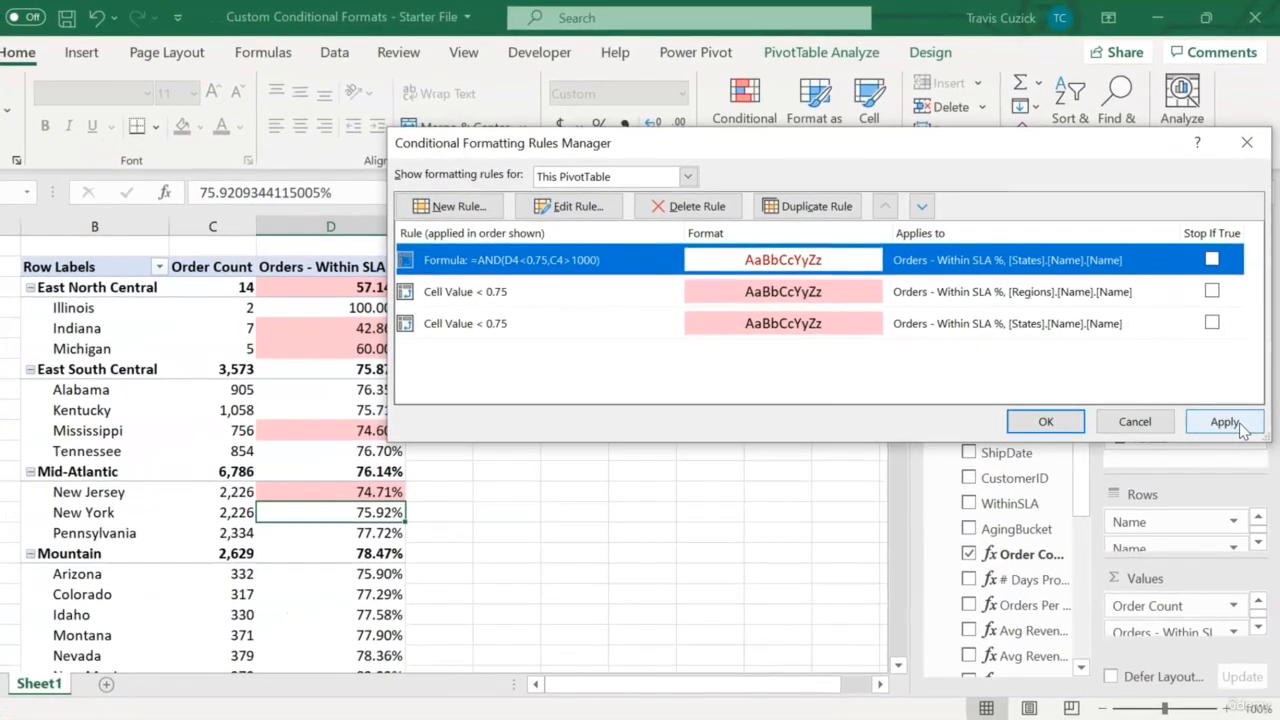
{"action": "left_click", "coordinate": [1228, 550]}
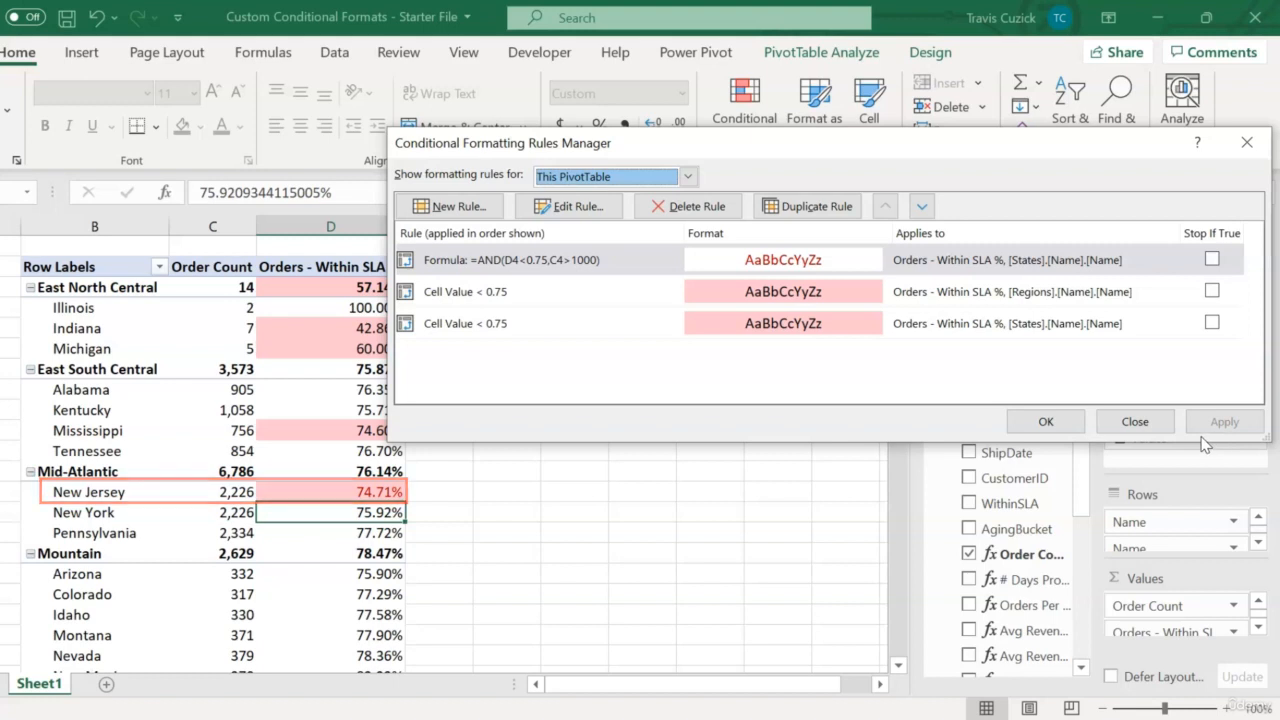
{"action": "left_click", "coordinate": [1133, 422]}
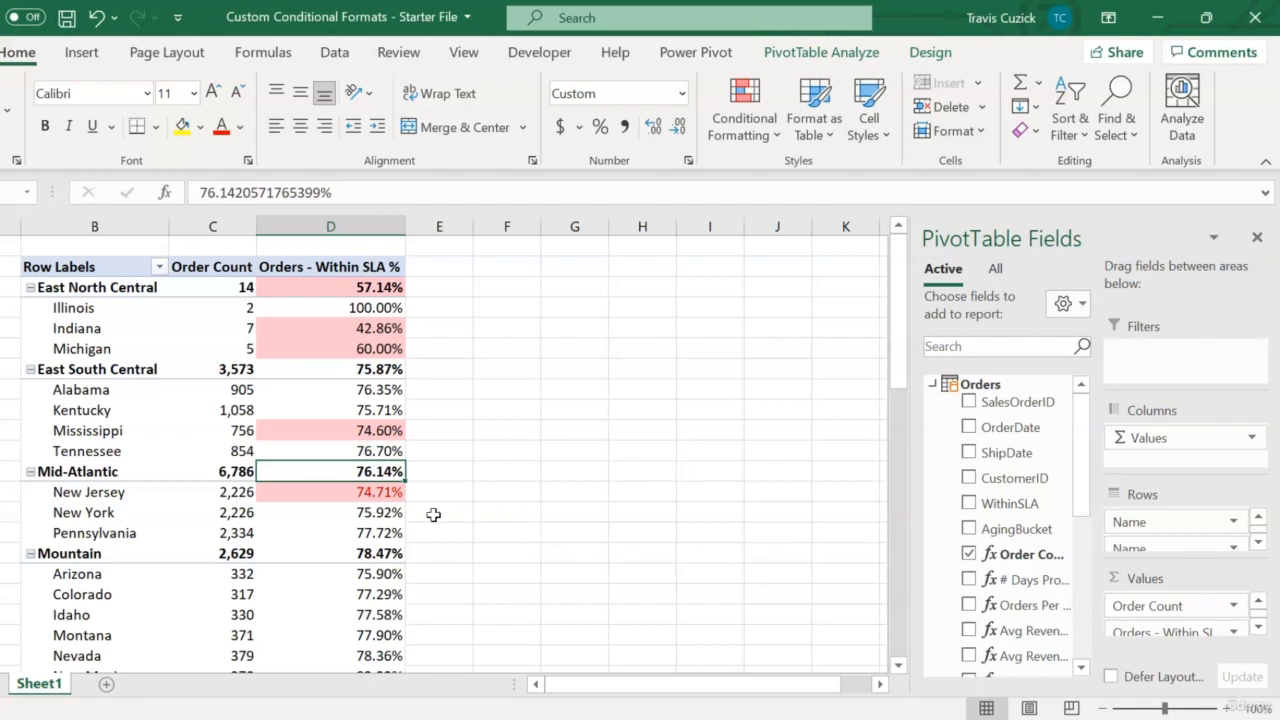
- Move the AND formula rule below both Cell Value < 0.75 rules in the pivot table's rule order and apply the change
{"action": "left_click", "coordinate": [313, 491]}
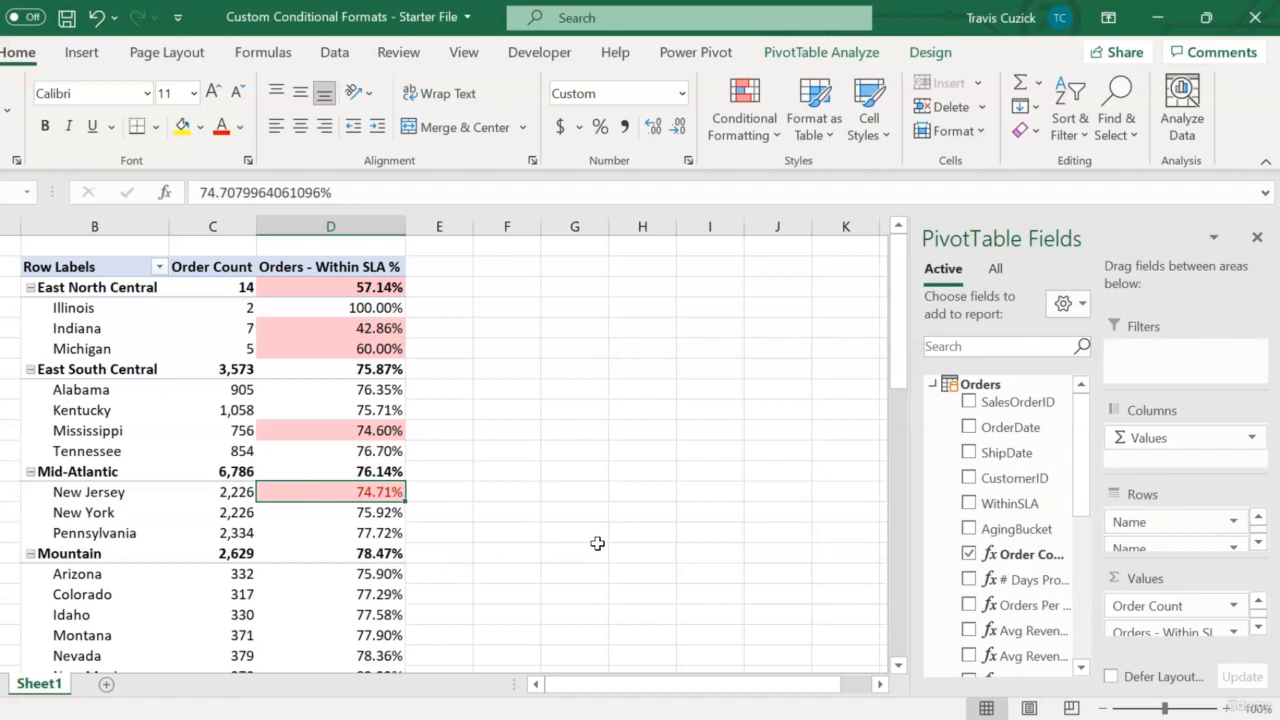
{"action": "left_click", "coordinate": [744, 110]}
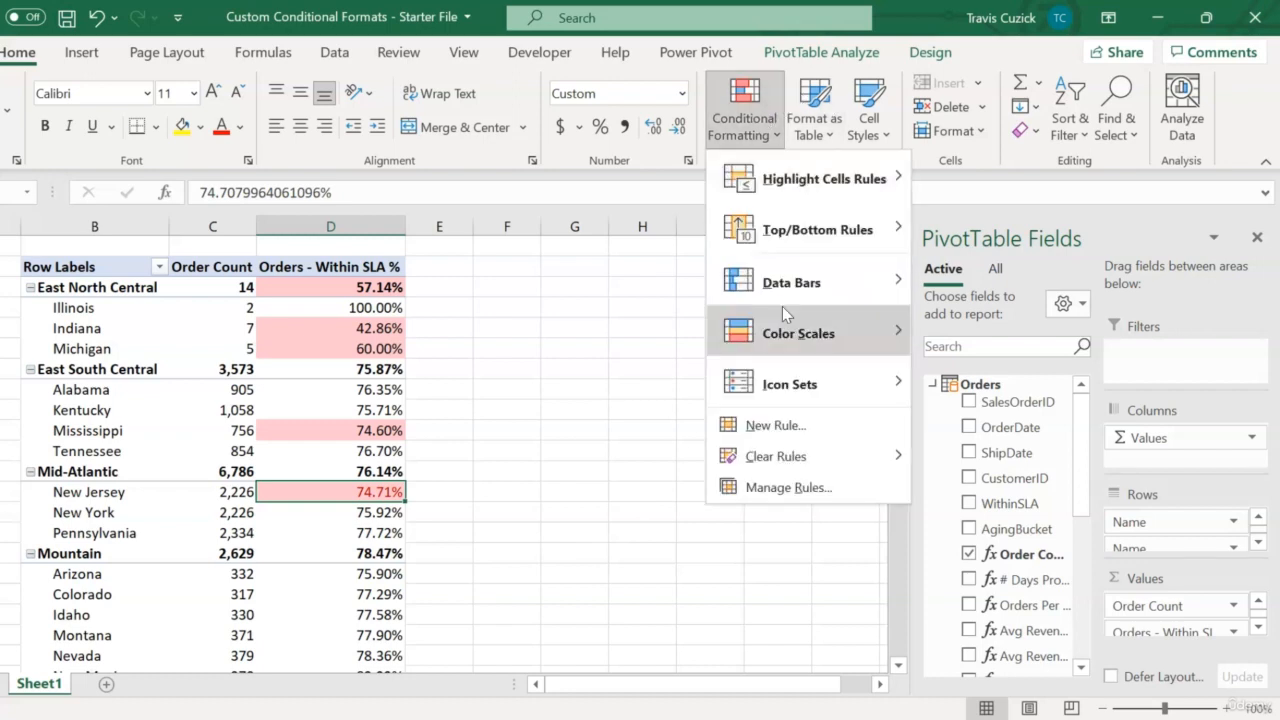
{"action": "left_click", "coordinate": [792, 476]}
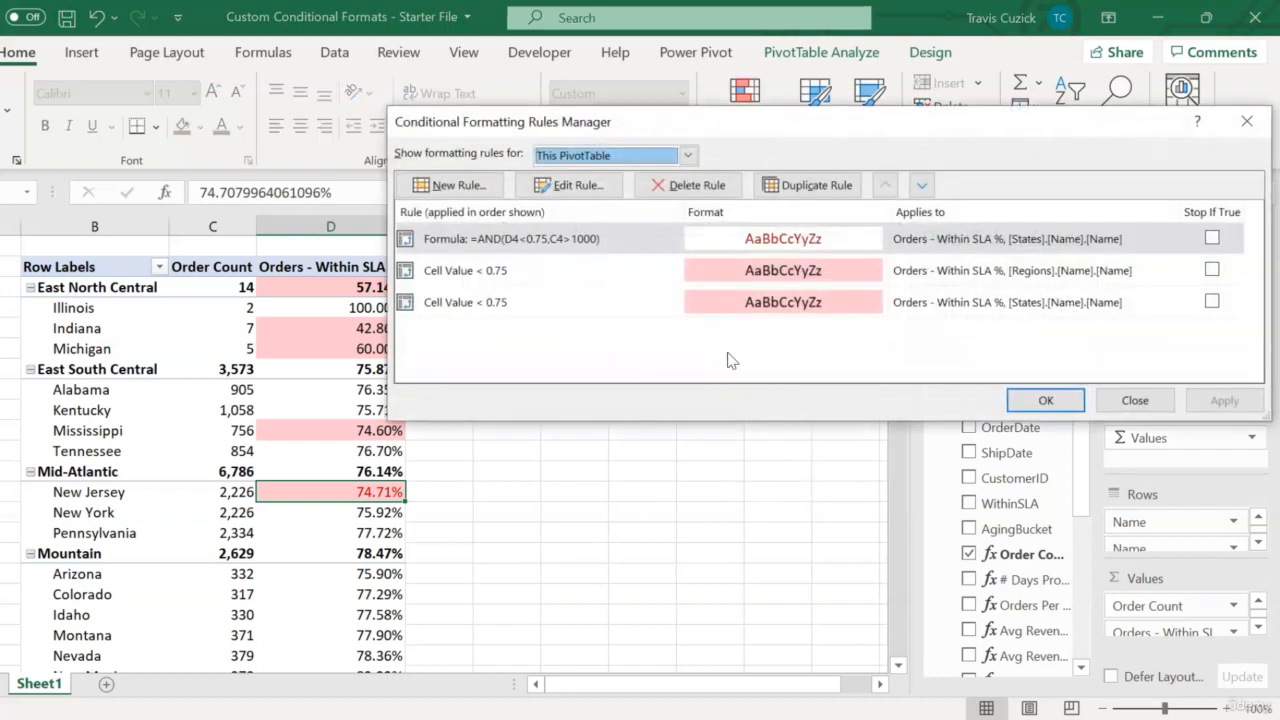
{"action": "left_click", "coordinate": [617, 240]}
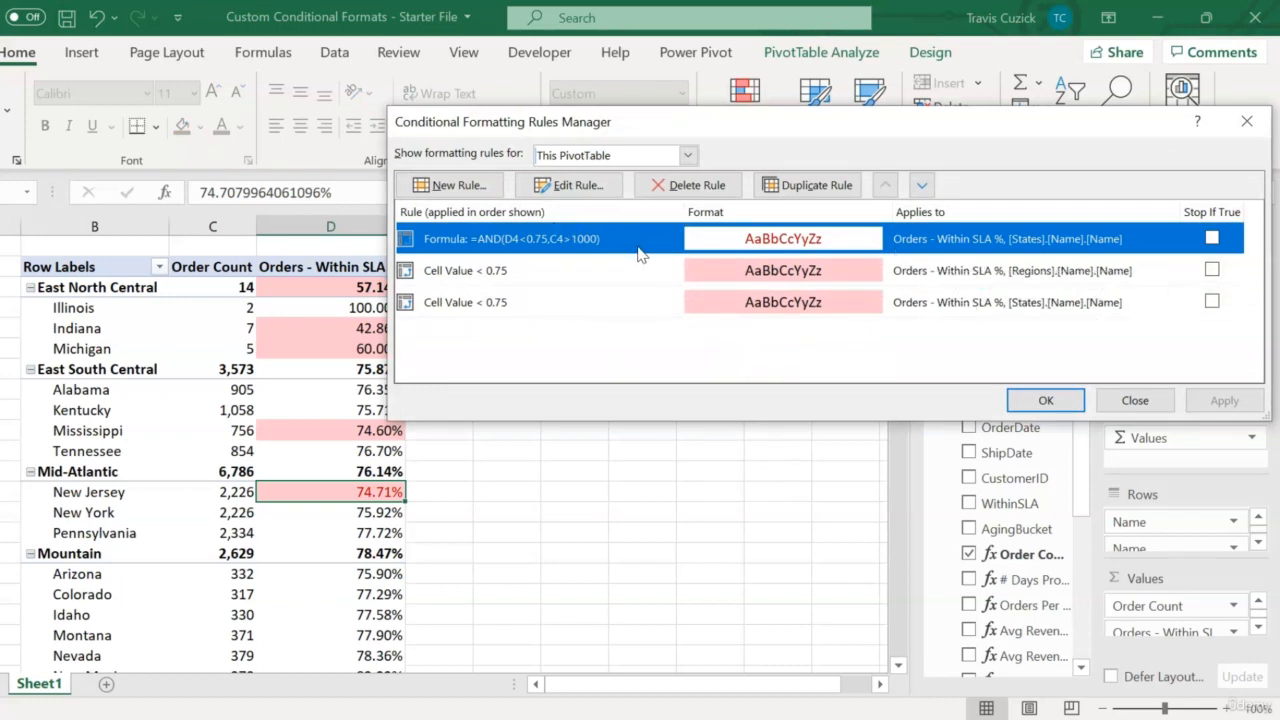
{"action": "left_click", "coordinate": [922, 186]}
{"action": "left_click", "coordinate": [922, 186]}
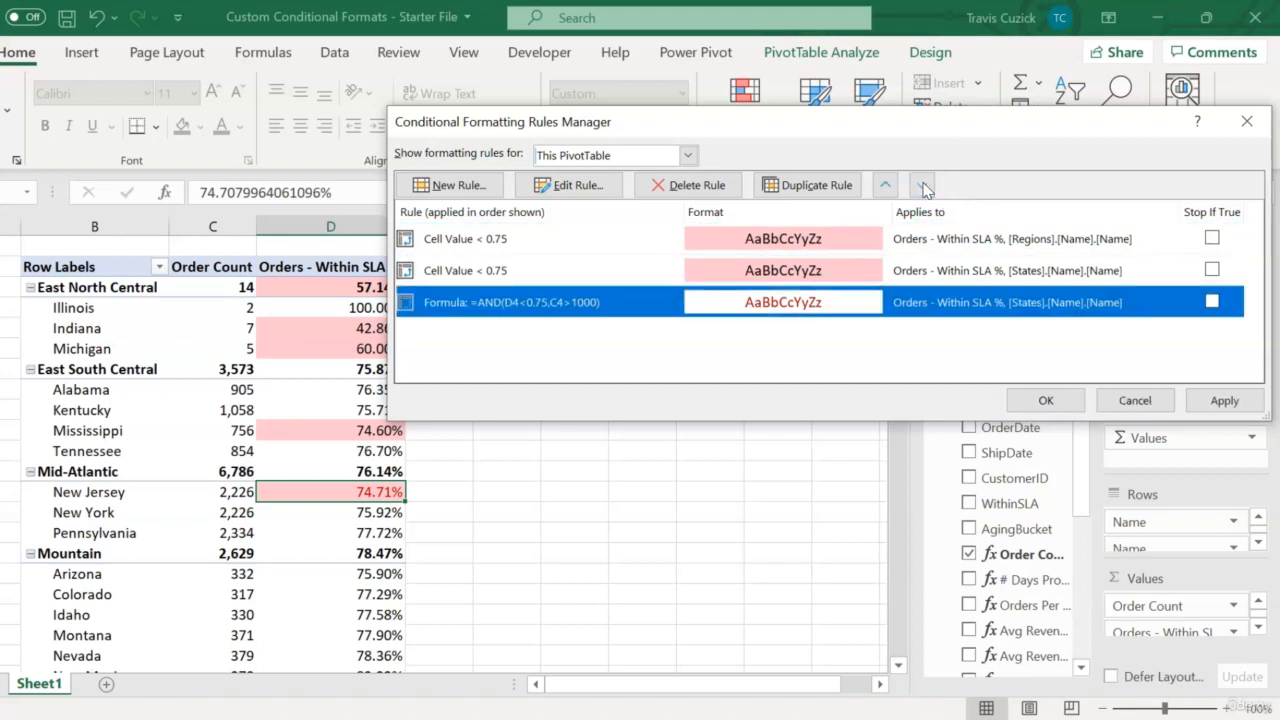
{"action": "left_click", "coordinate": [1211, 405]}
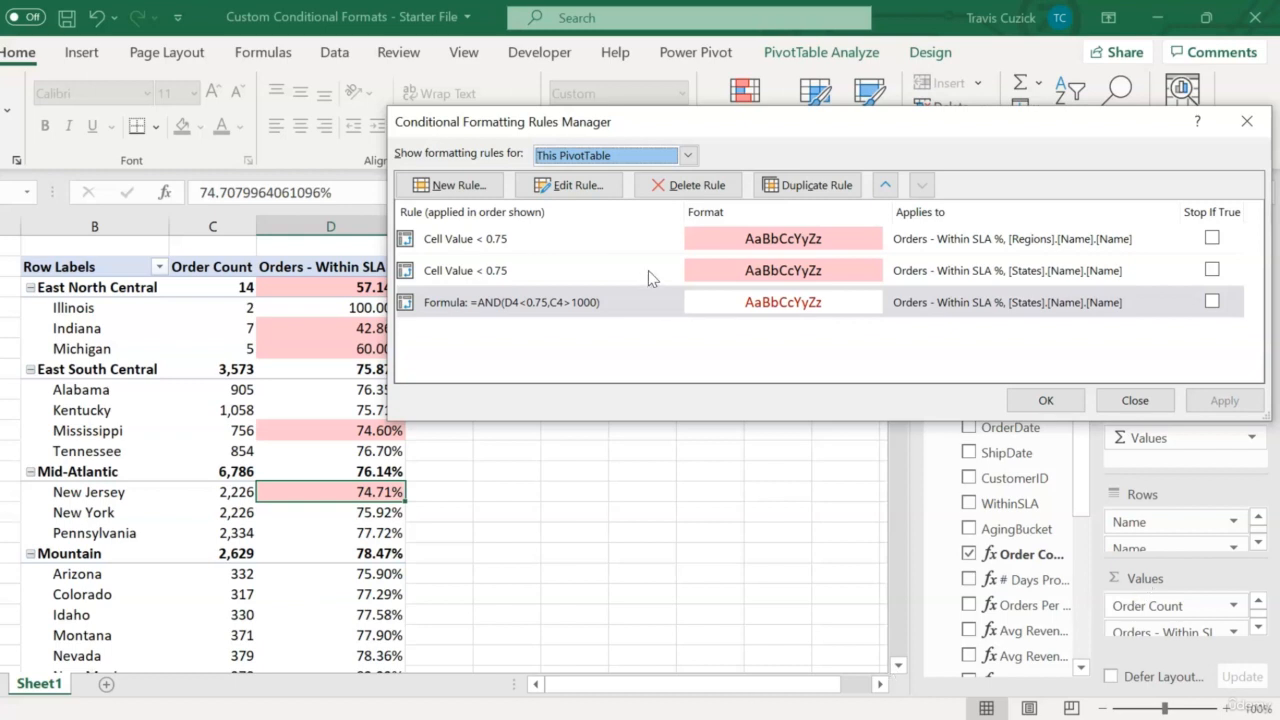
- Return the AND formula rule to first place in the rule order, apply the change and close the rules manager
{"action": "left_click", "coordinate": [648, 302]}
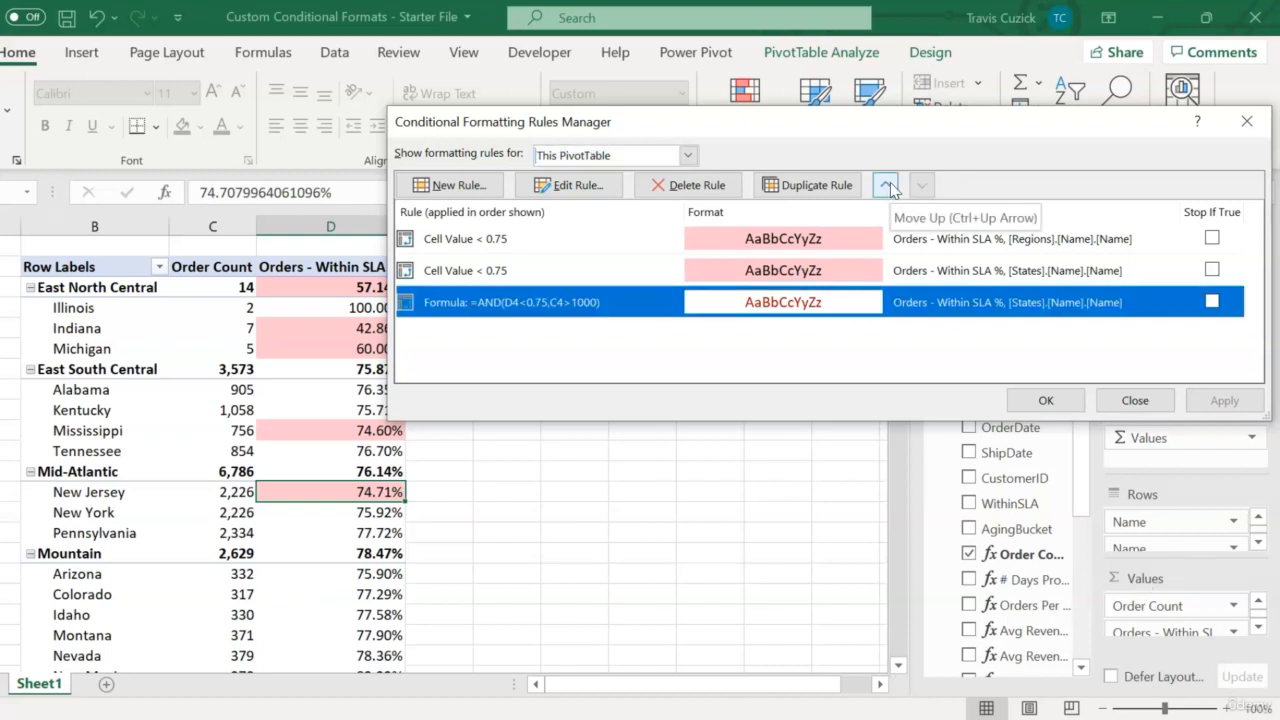
{"action": "left_click", "coordinate": [890, 189]}
{"action": "left_click", "coordinate": [890, 189]}
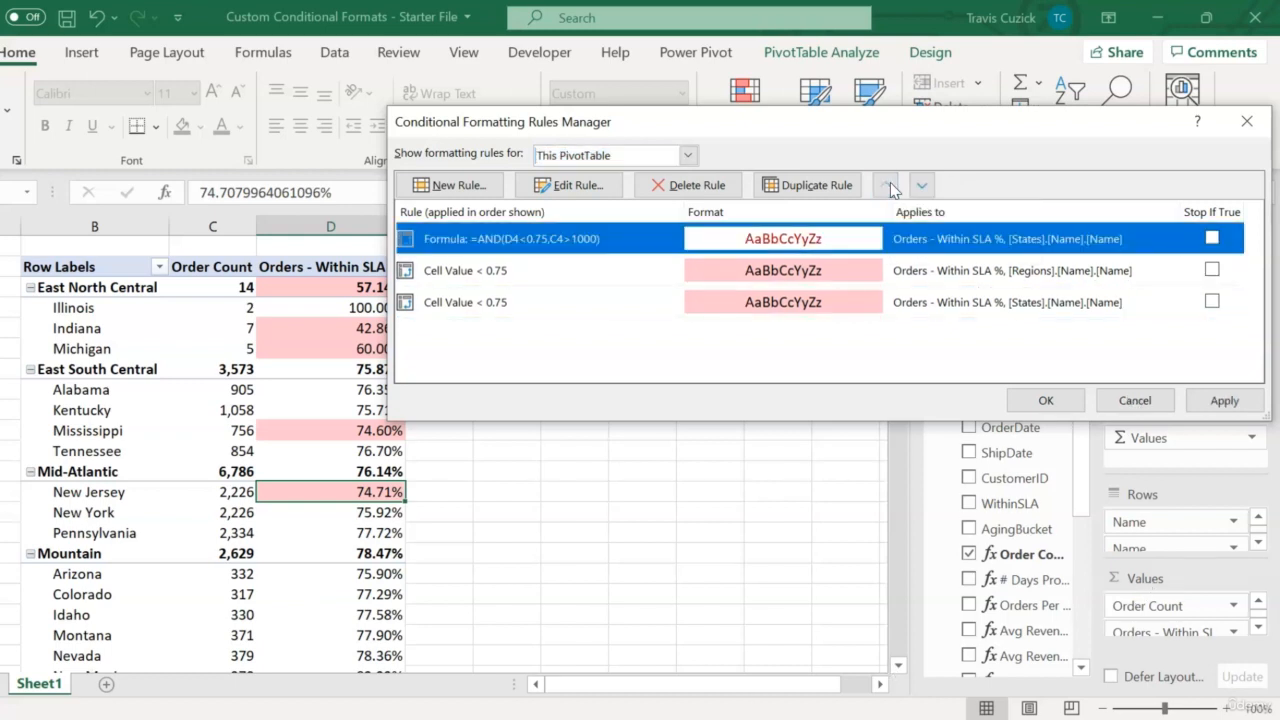
{"action": "left_click", "coordinate": [1222, 400]}
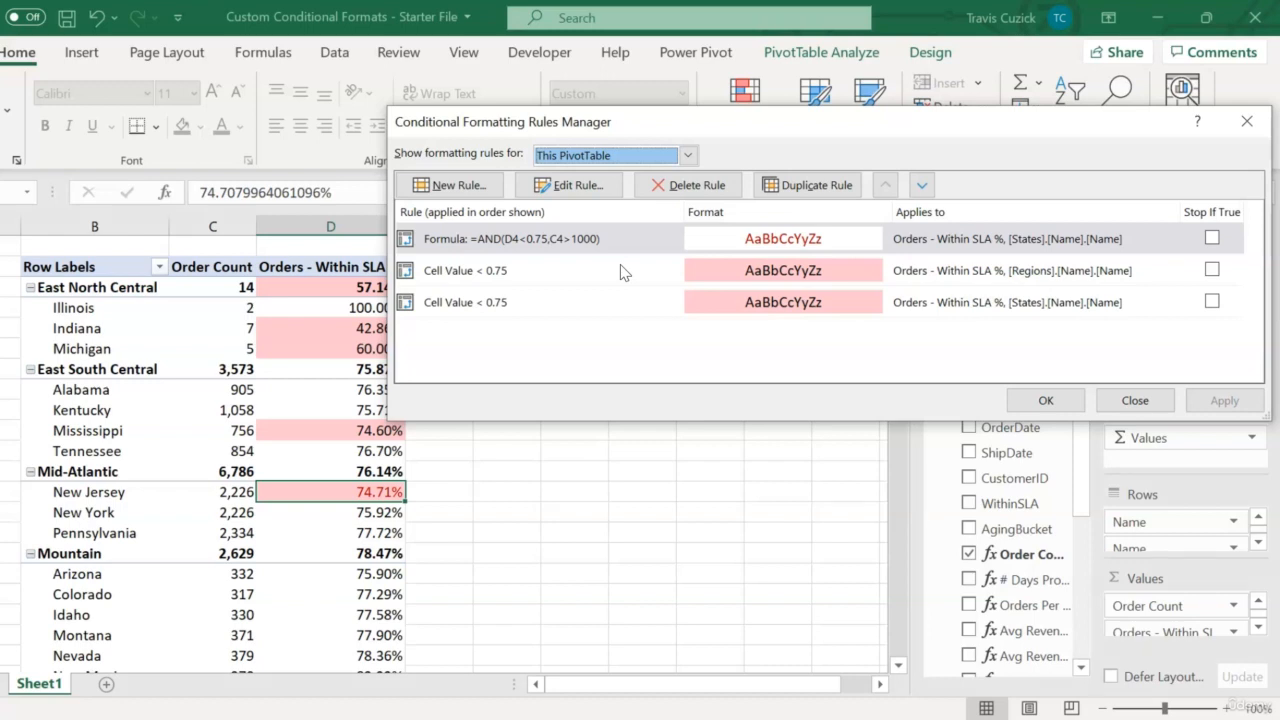
{"action": "left_click", "coordinate": [1047, 400]}
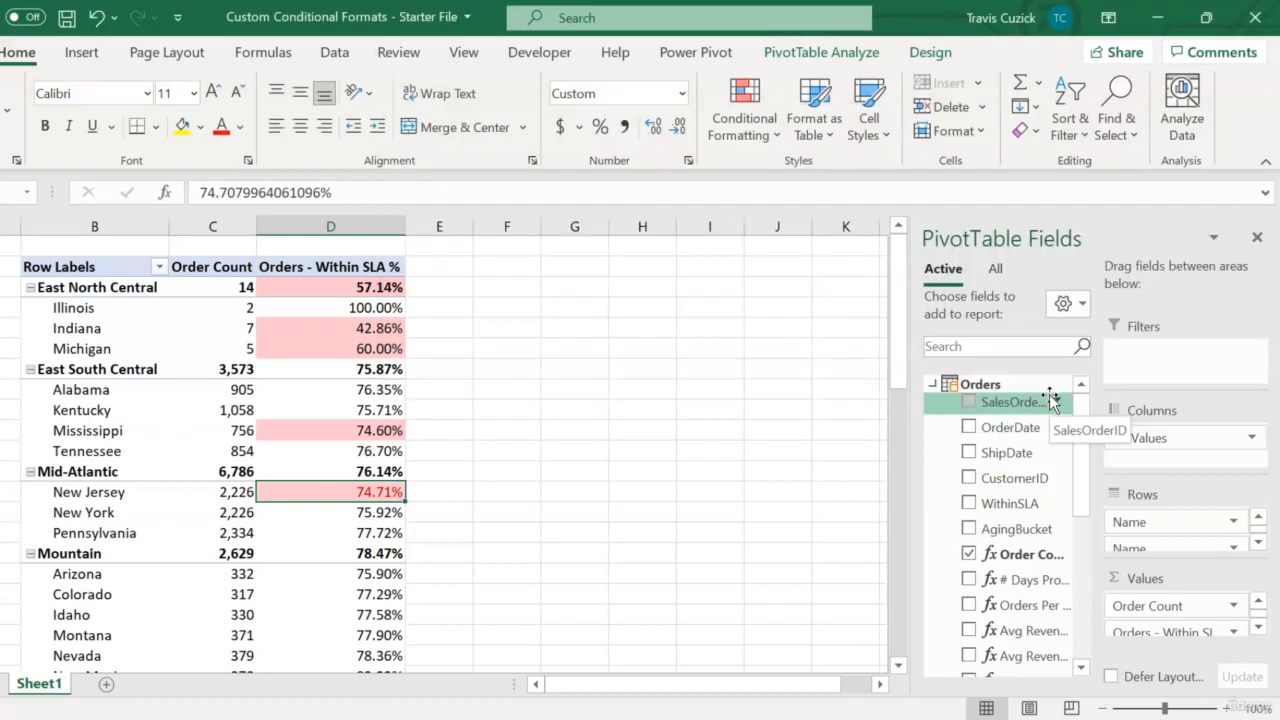